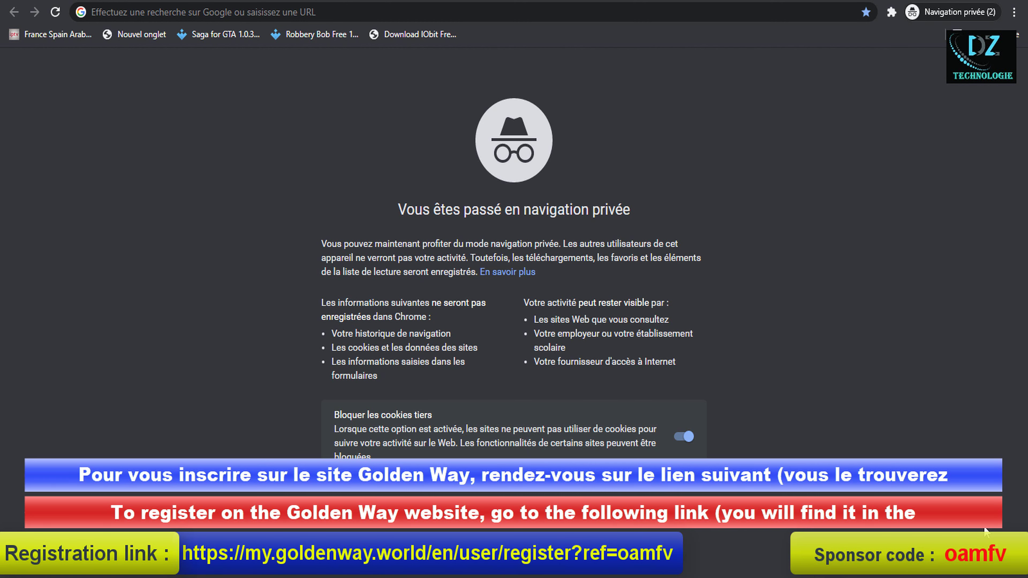
# Load the Golden Way registration page from the pasted referral link.
pyautogui.click(521, 12)
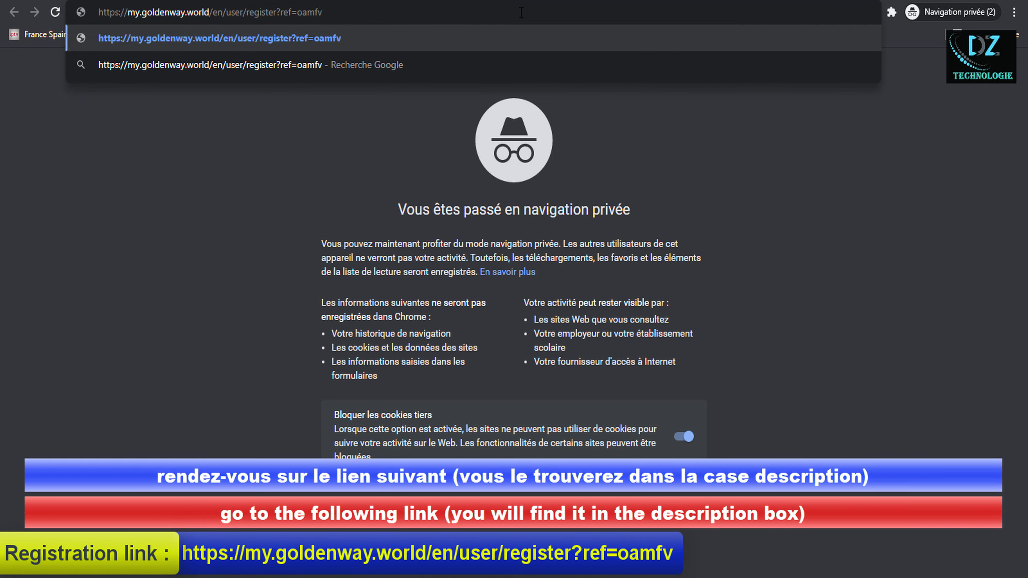
pyautogui.press('Return')
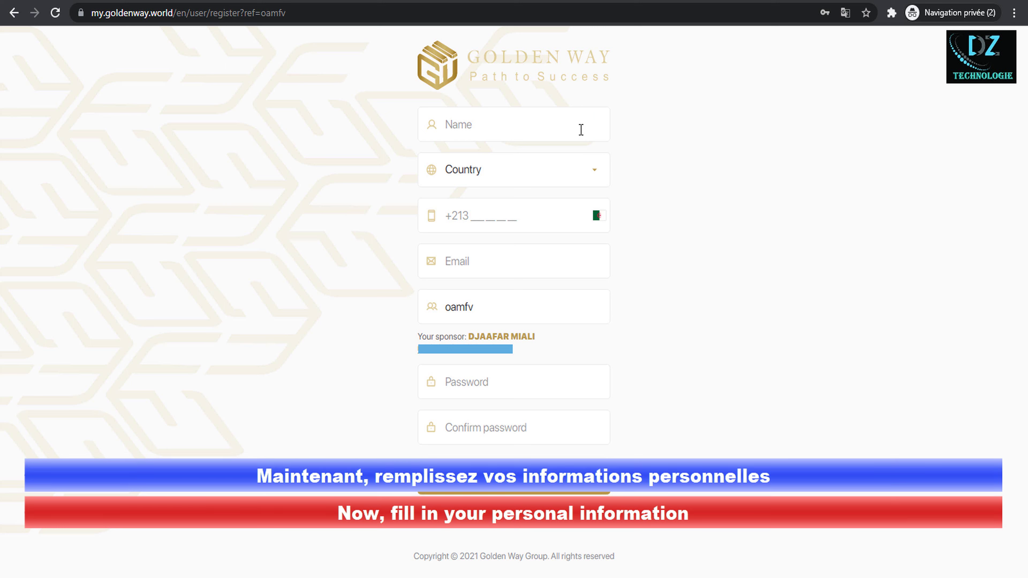
# Enter the new member's first name and choose Algeria as the country.
pyautogui.click(581, 131)
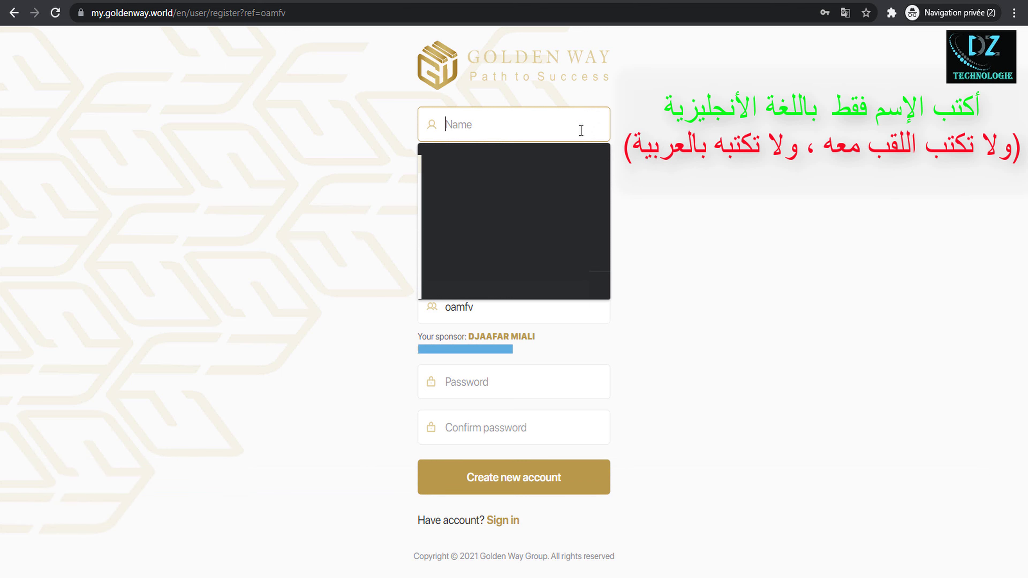
pyautogui.write('H')
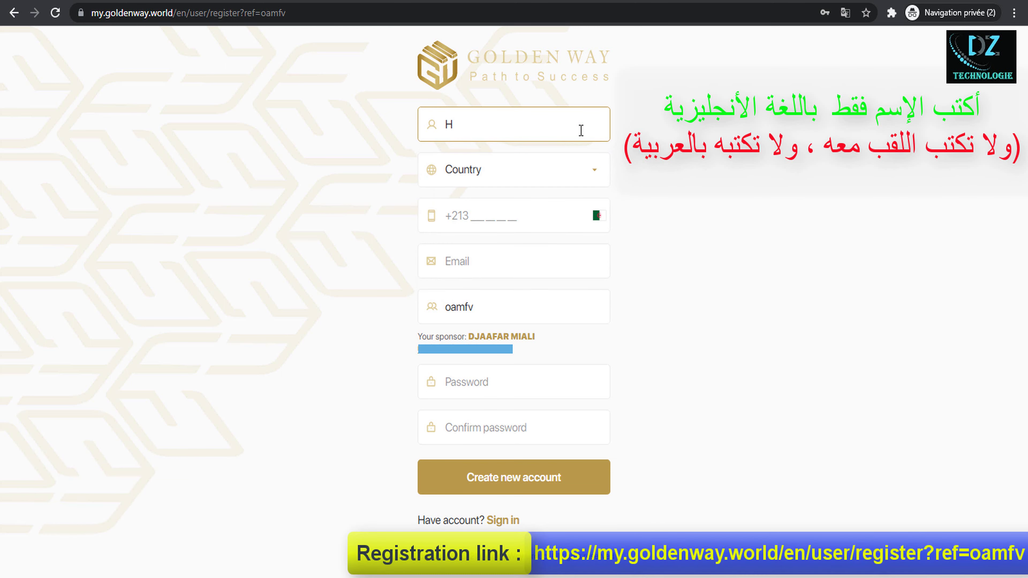
pyautogui.write('ichem')
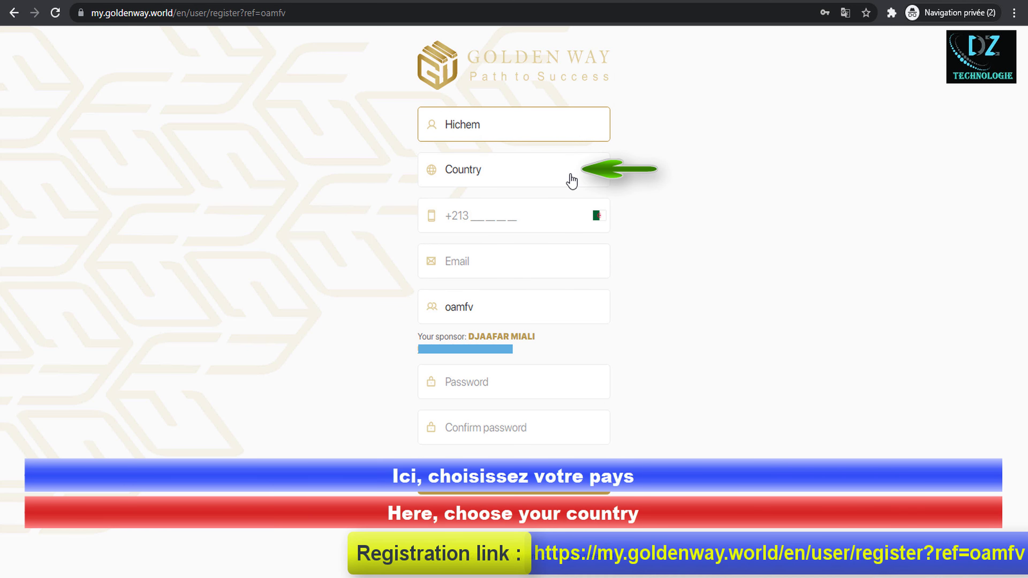
pyautogui.click(572, 181)
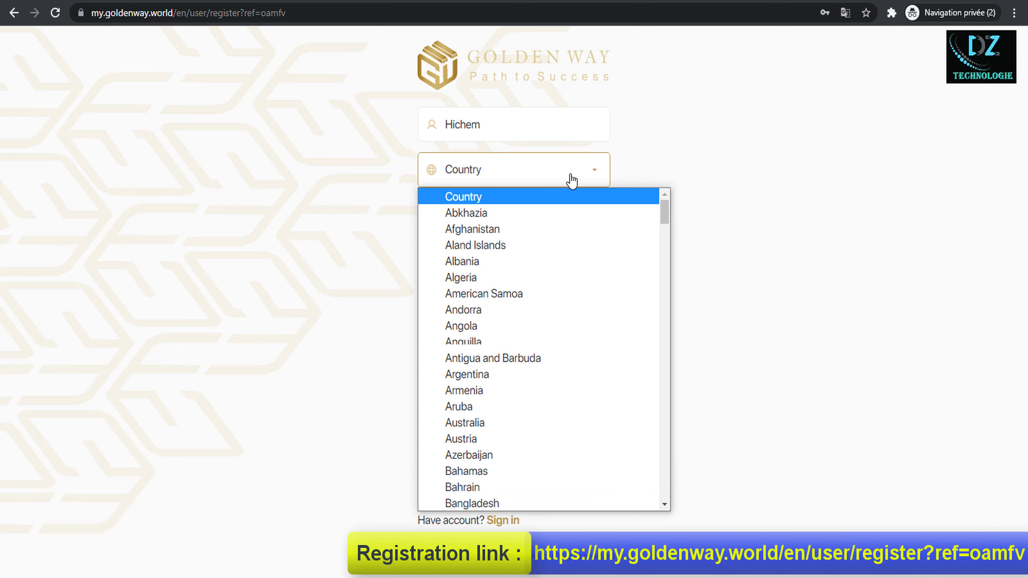
pyautogui.click(554, 276)
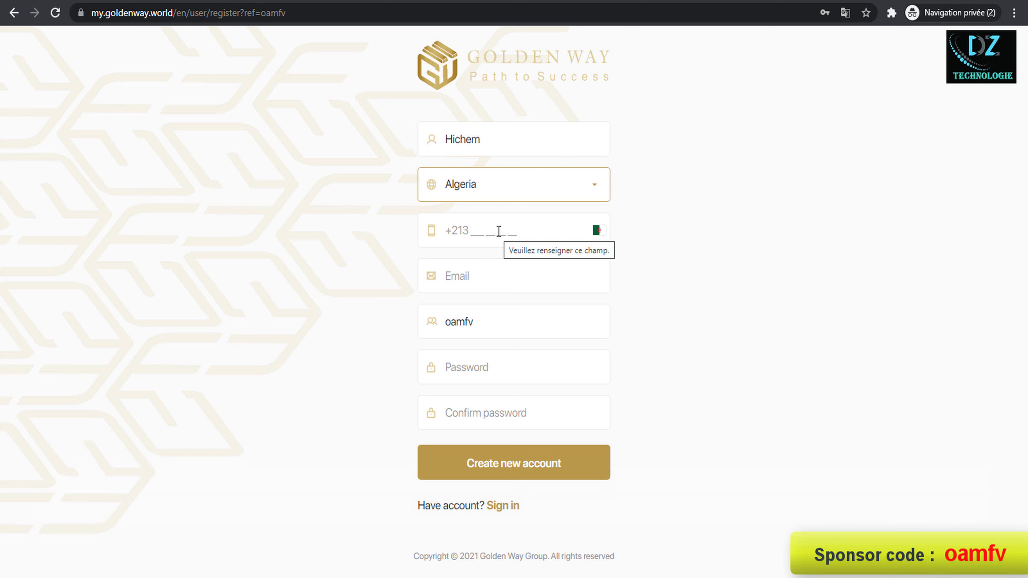
# Enter the phone number after +213, fill the e-mail from the saved Gmail suggestion, and check the sponsor code.
pyautogui.click(499, 231)
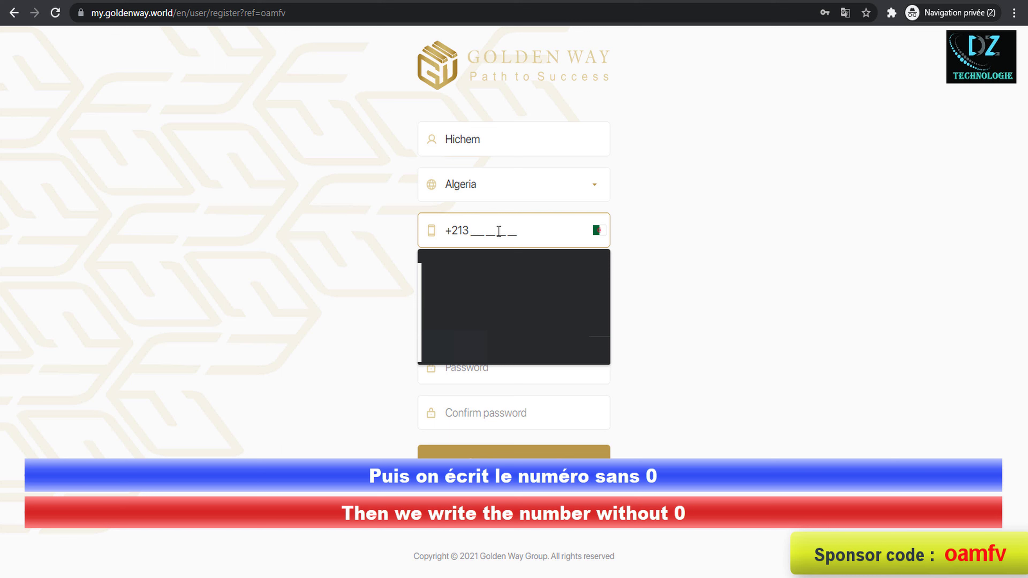
pyautogui.write('54')
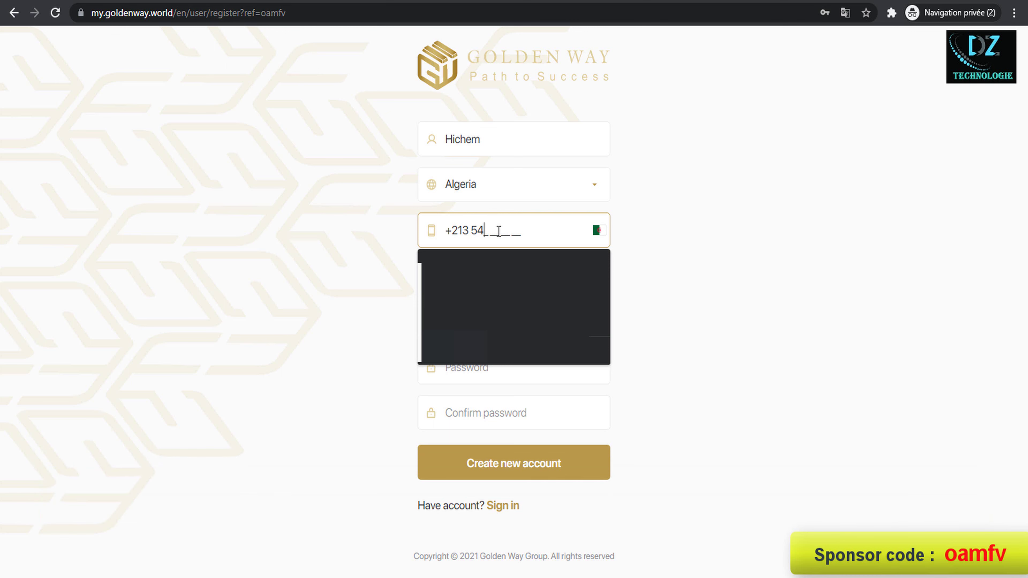
pyautogui.write('0')
pyautogui.click(629, 263)
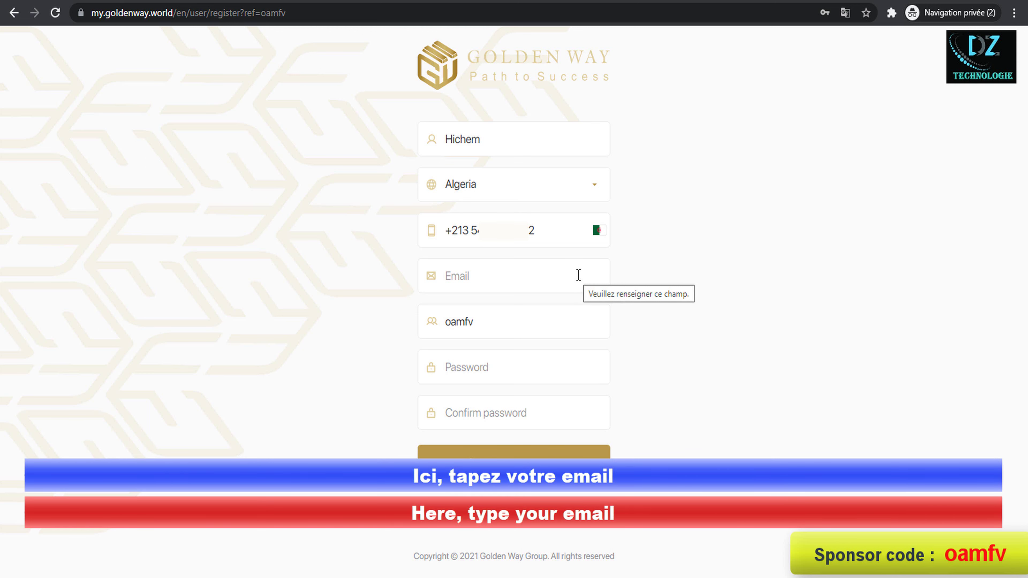
pyautogui.click(579, 275)
pyautogui.click(484, 321)
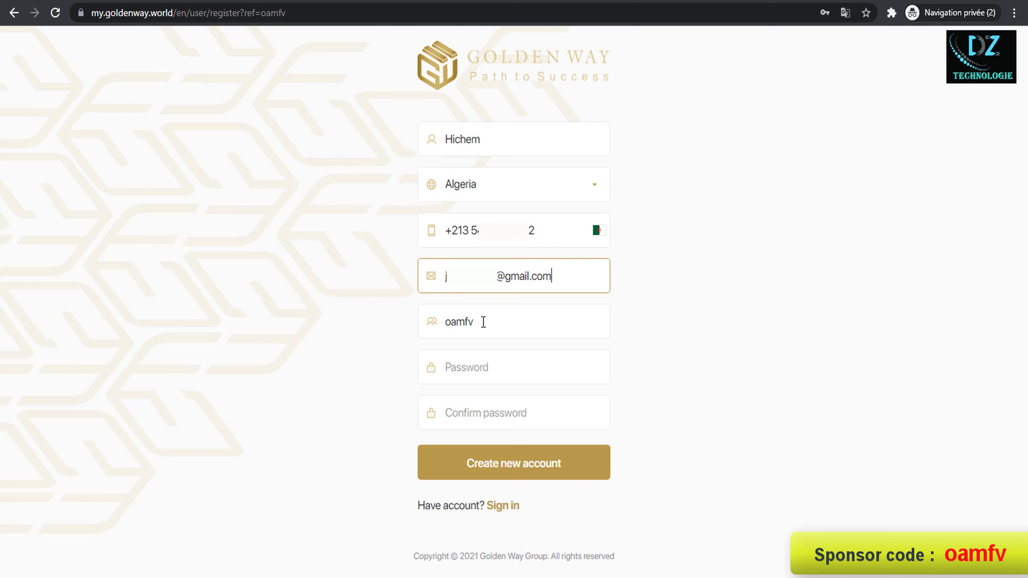
pyautogui.click(484, 321)
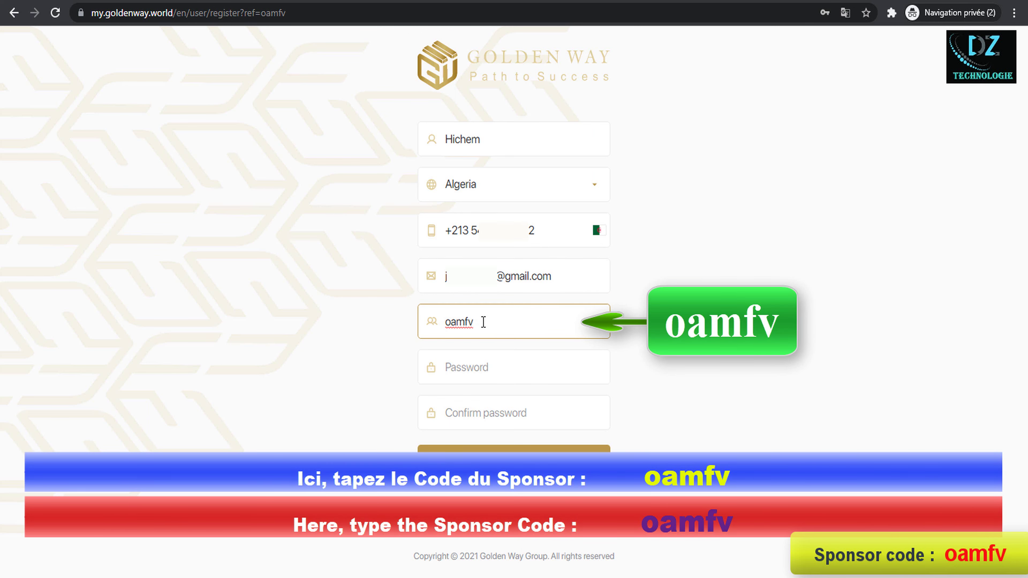
# Enter the account password in both password fields and submit the form to create the account.
pyautogui.click(494, 368)
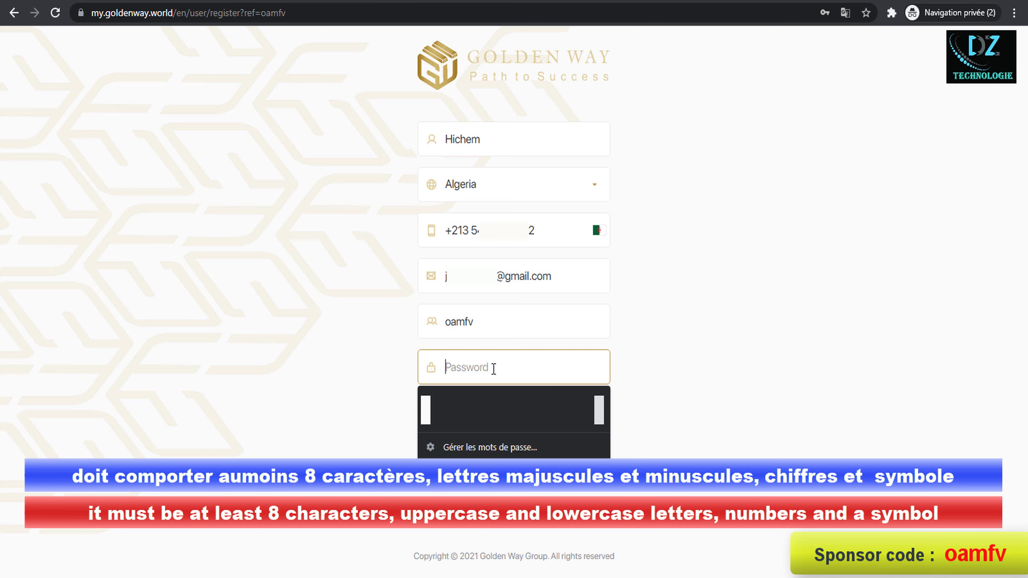
pyautogui.write('••••')
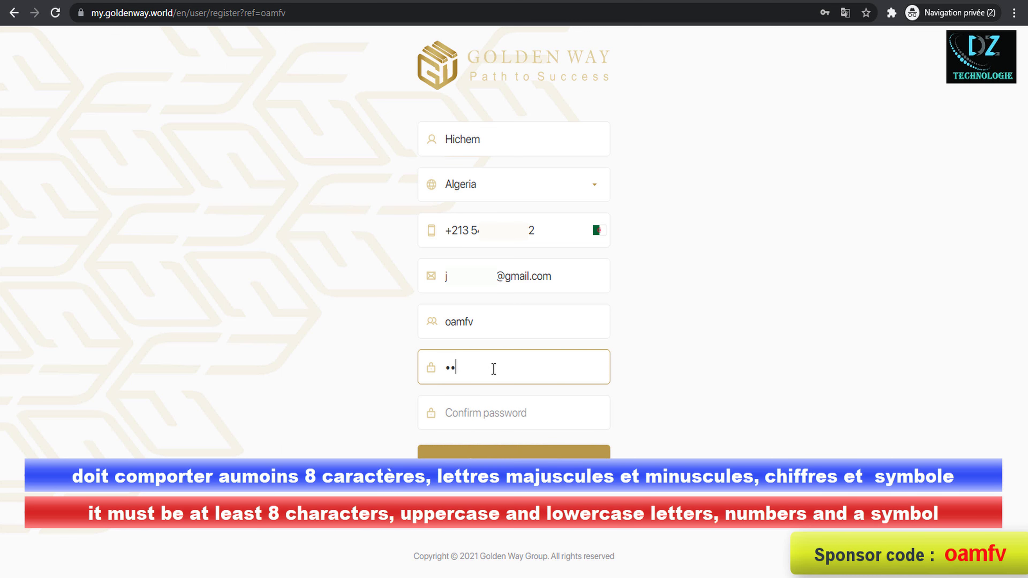
pyautogui.write('•••••••••••')
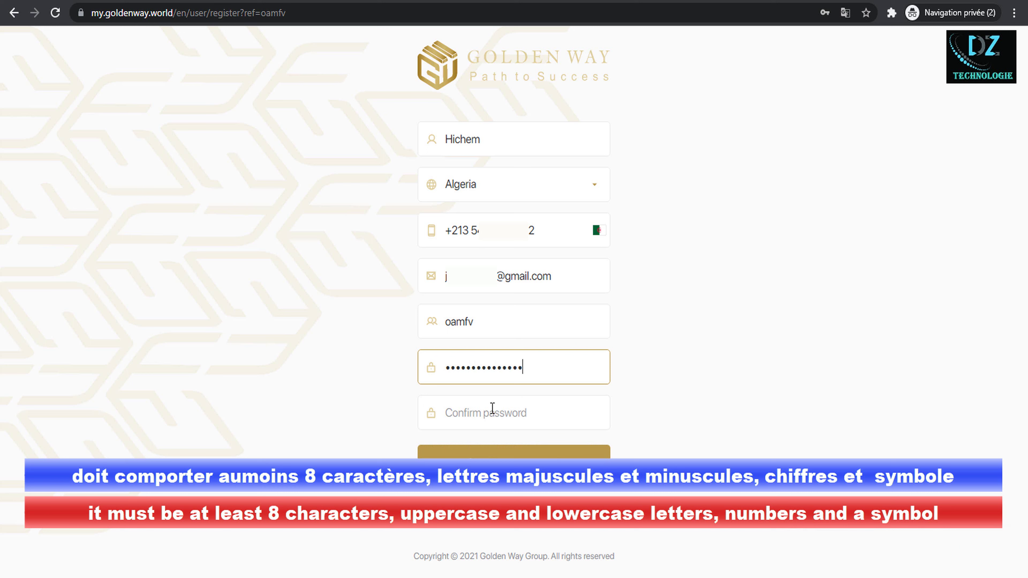
pyautogui.click(492, 409)
pyautogui.write('••')
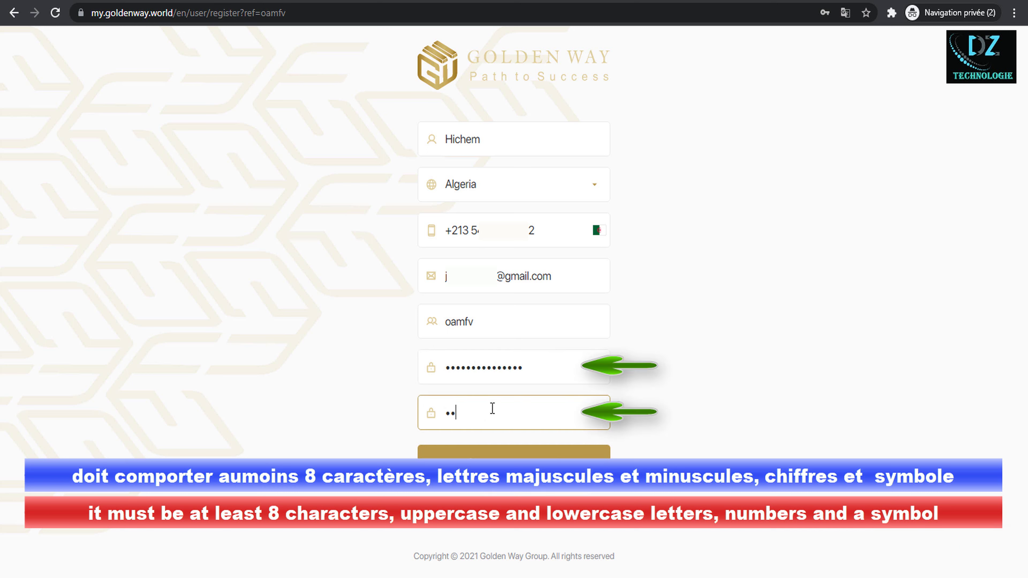
pyautogui.write('••••••••••••••')
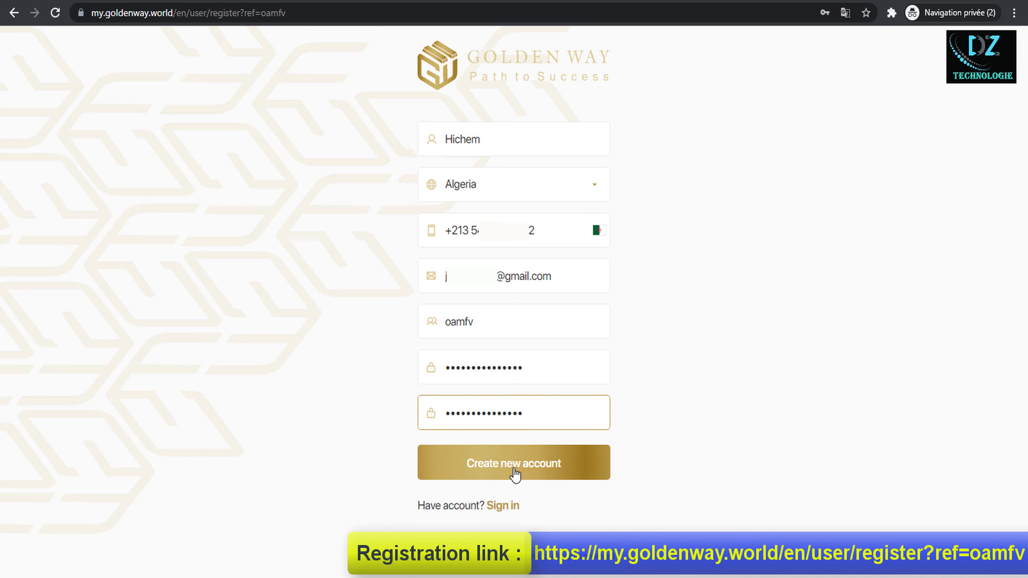
pyautogui.click(515, 464)
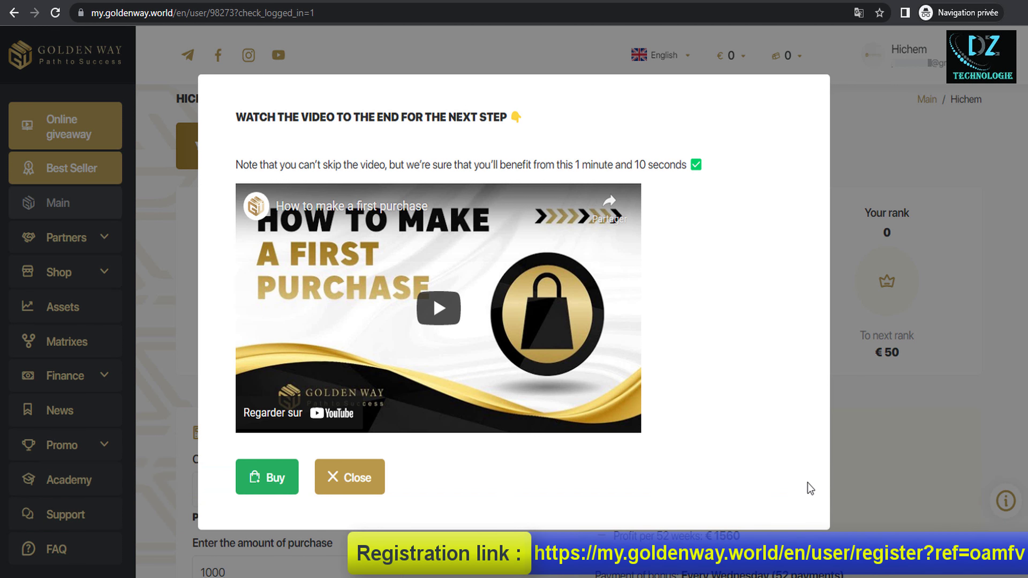
# Play the 'How to make a first purchase' tutorial video.
pyautogui.click(448, 329)
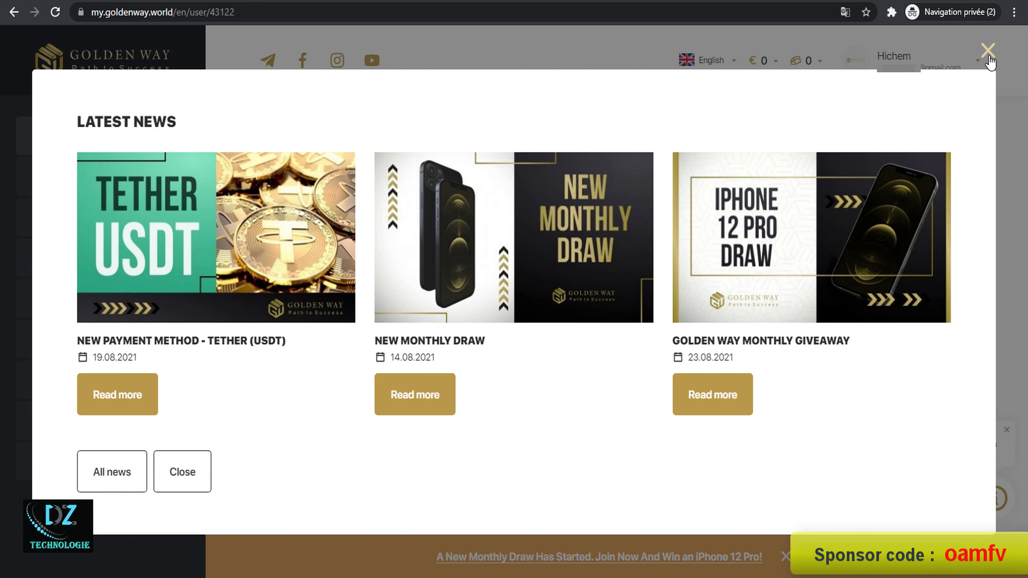
# Dismiss the Latest News window, go to the account profile, and start the Confirm E-mail requirement.
pyautogui.click(988, 57)
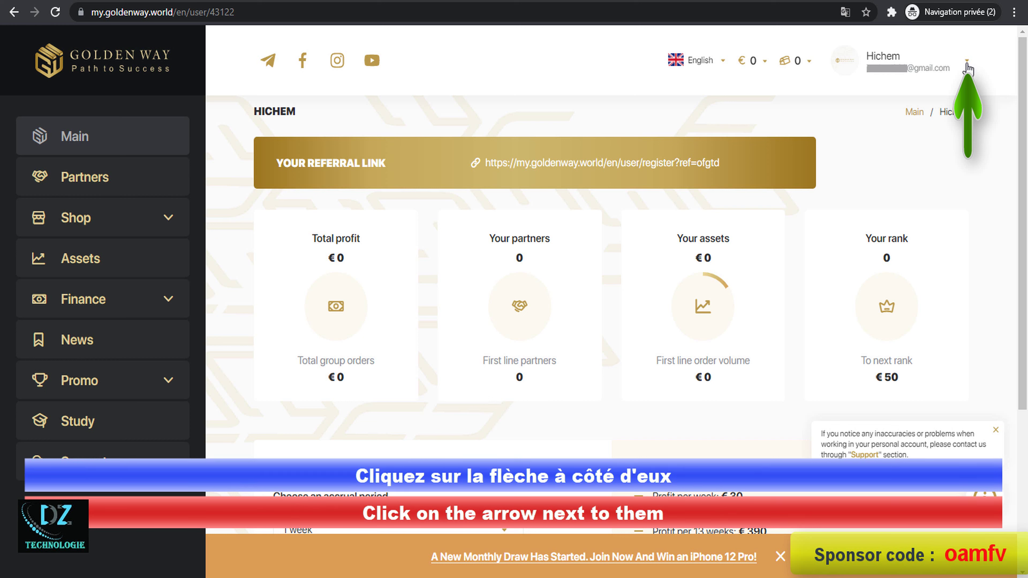
pyautogui.click(968, 64)
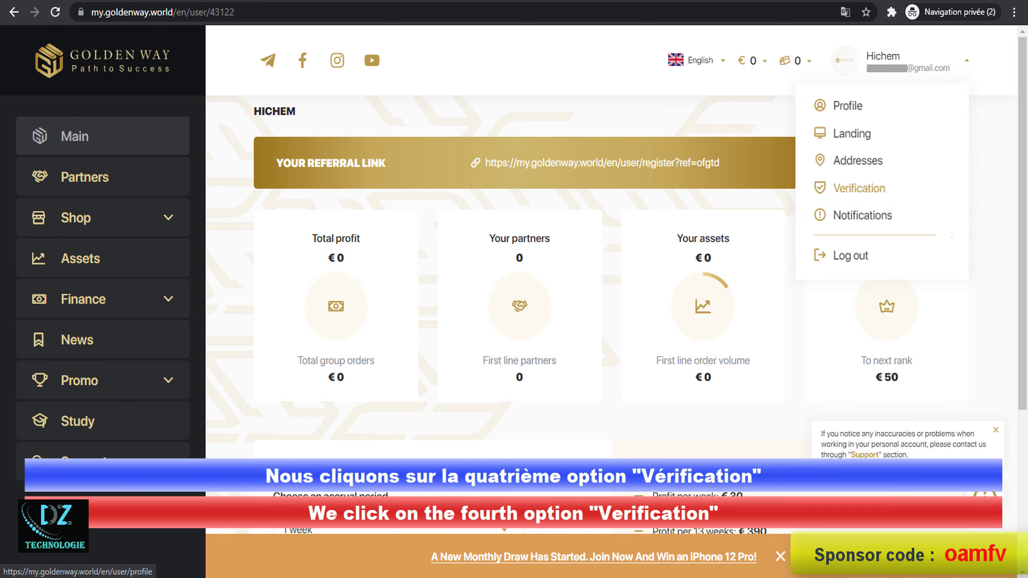
pyautogui.click(890, 106)
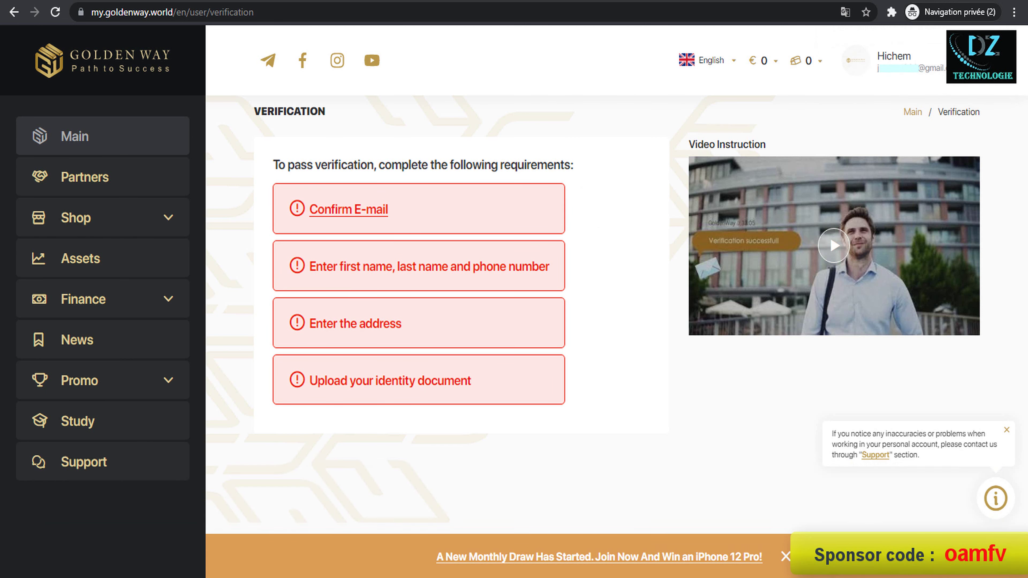
pyautogui.click(348, 209)
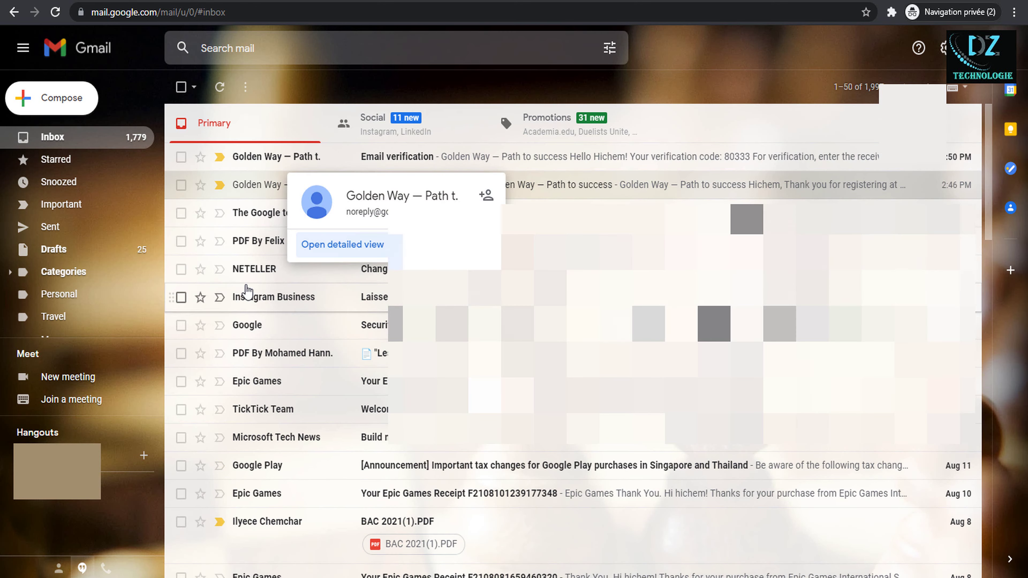
# Copy the verification code from Golden Way's Email verification message and return to the site.
pyautogui.moveTo(288, 166)
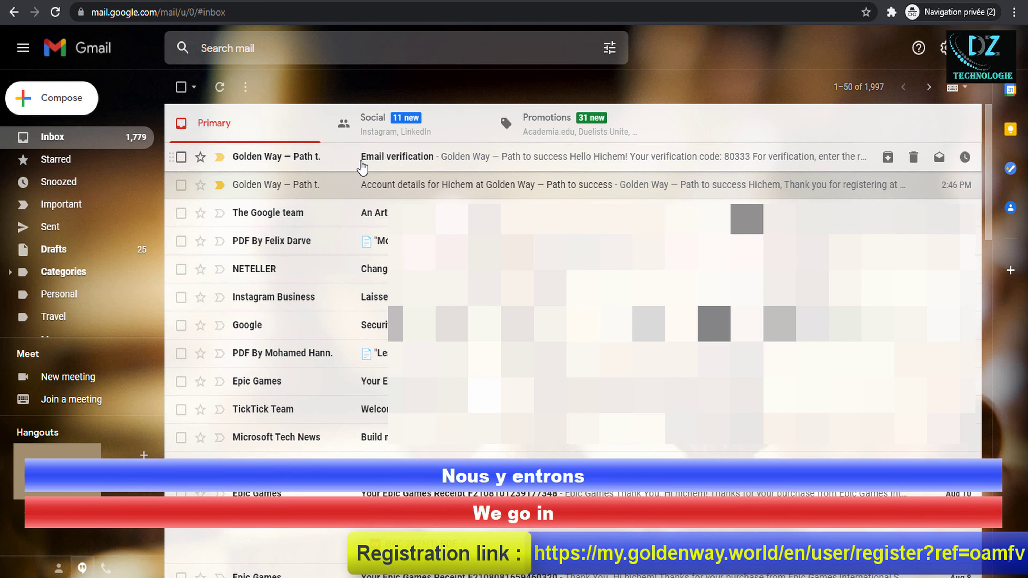
pyautogui.click(300, 164)
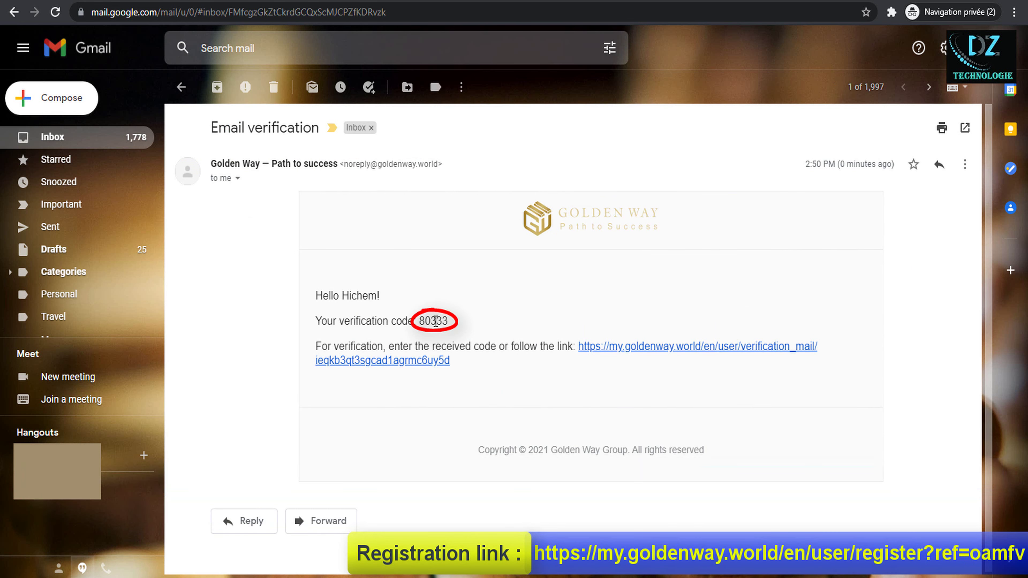
pyautogui.doubleClick(435, 321)
pyautogui.rightClick(435, 321)
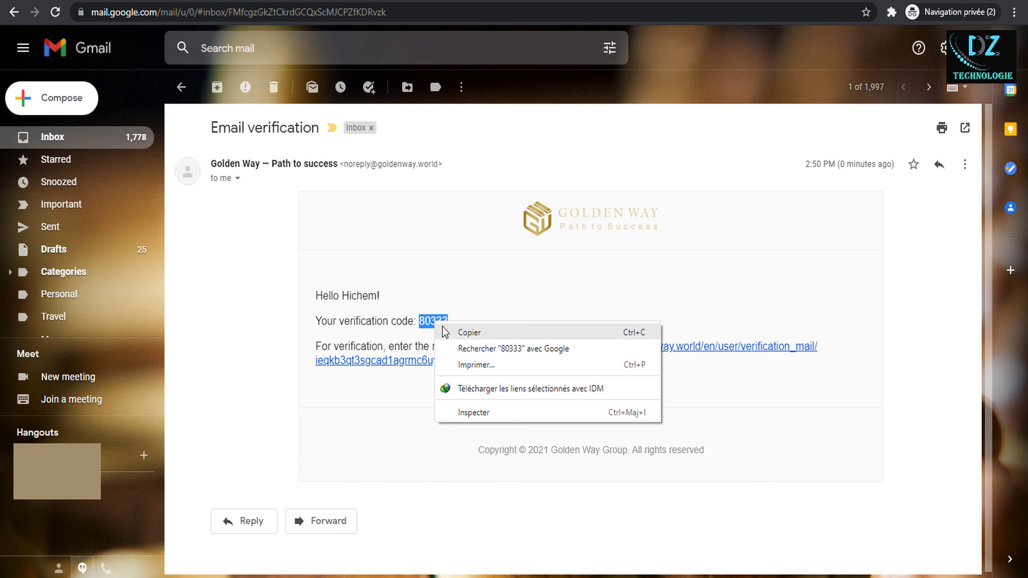
pyautogui.click(451, 333)
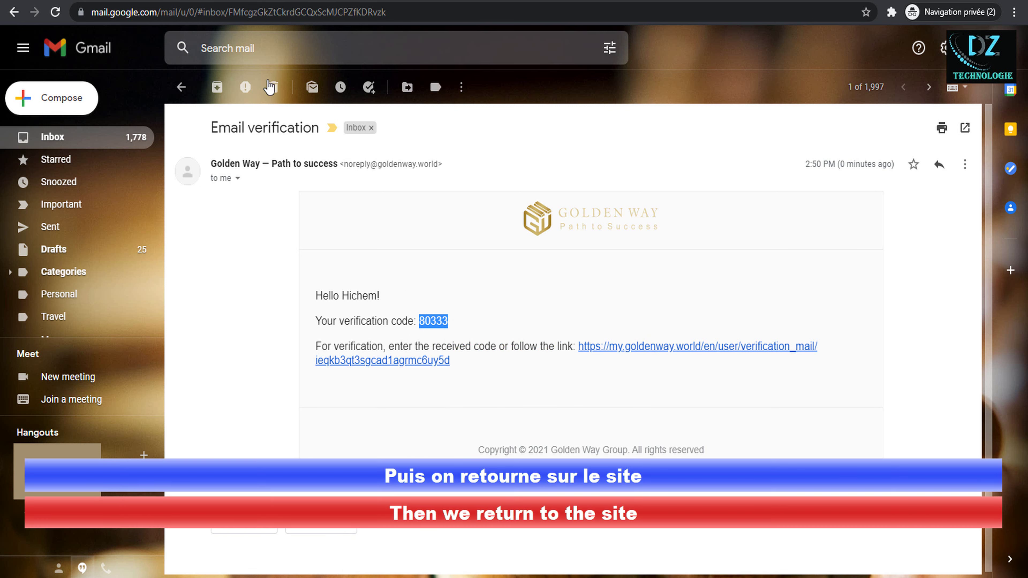
pyautogui.hotkey('ctrl', 'Tab')
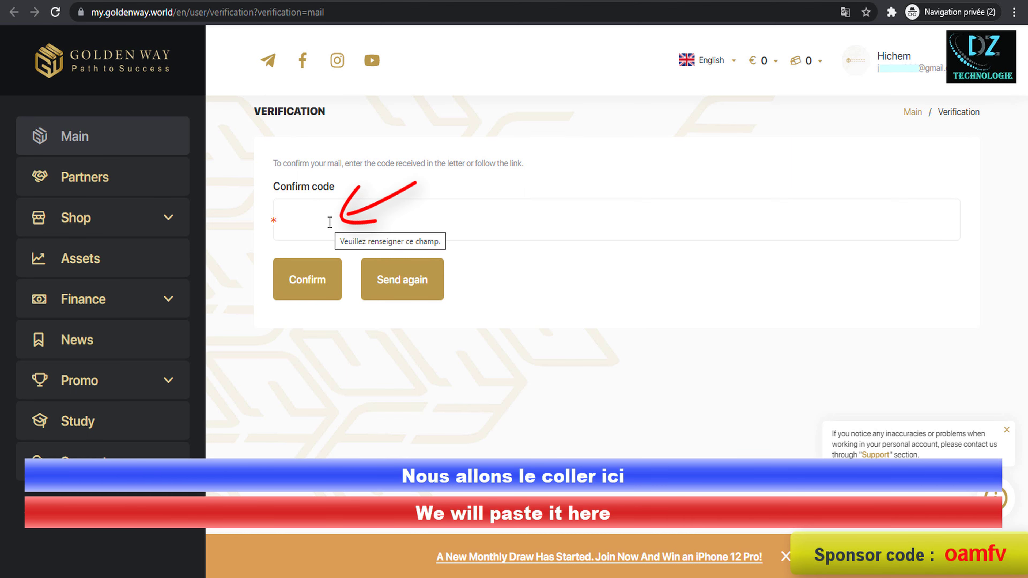
# Paste the copied code into the Confirm code field and submit it.
pyautogui.click(330, 222)
pyautogui.rightClick(330, 222)
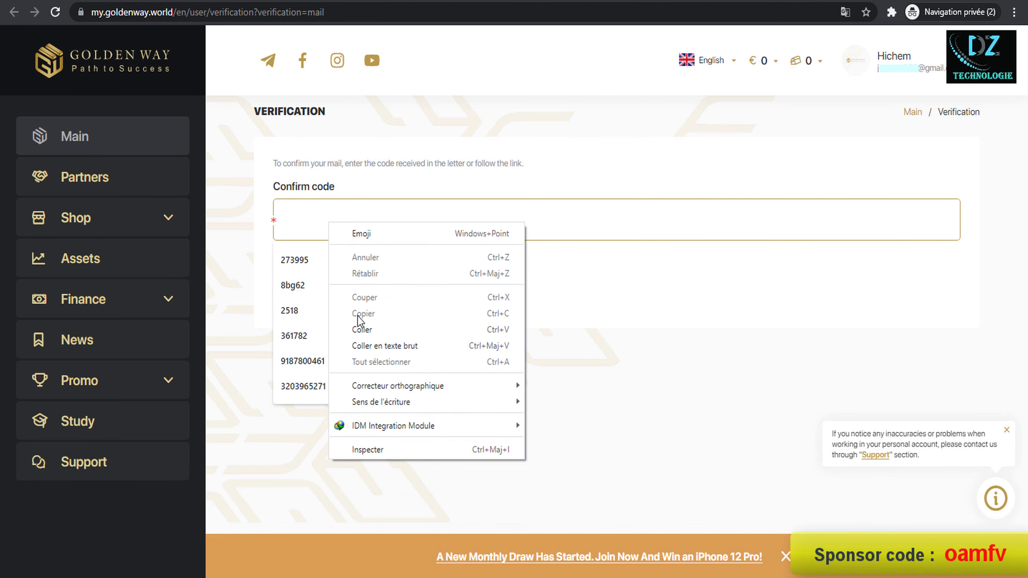
pyautogui.click(361, 329)
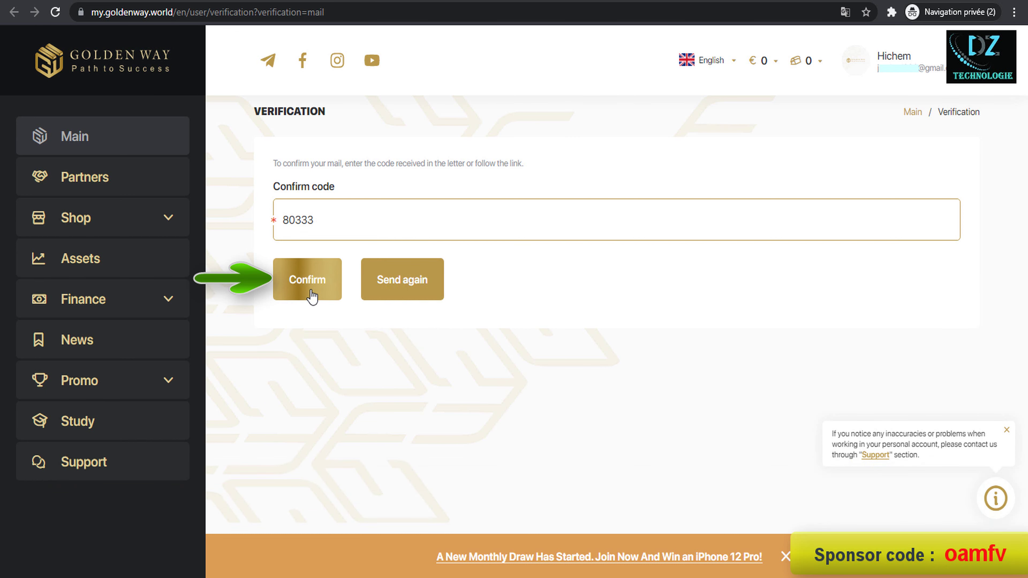
pyautogui.click(312, 298)
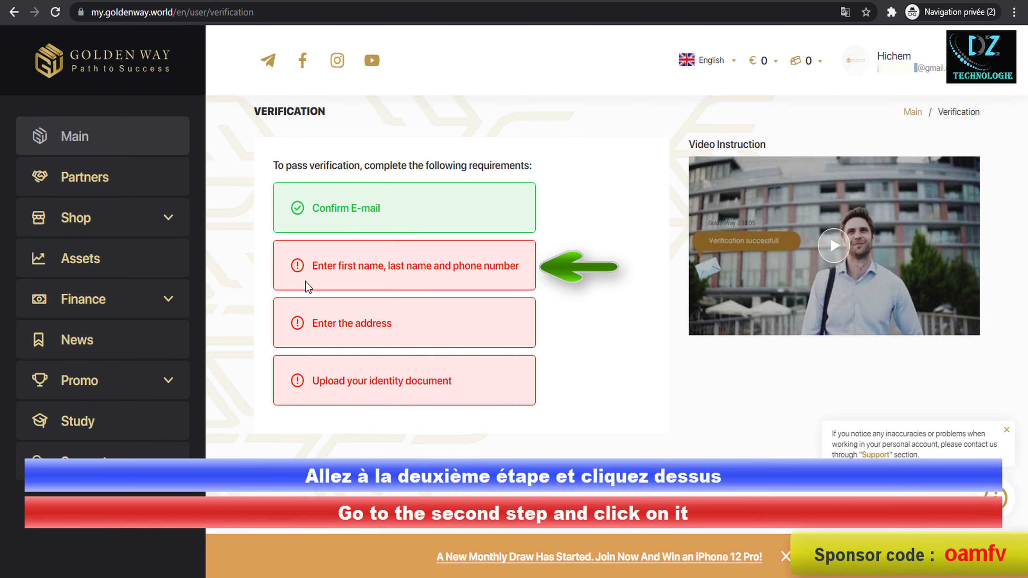
# From the name-and-phone requirement, go to the profile and upload the Photo file as avatar.
pyautogui.click(334, 273)
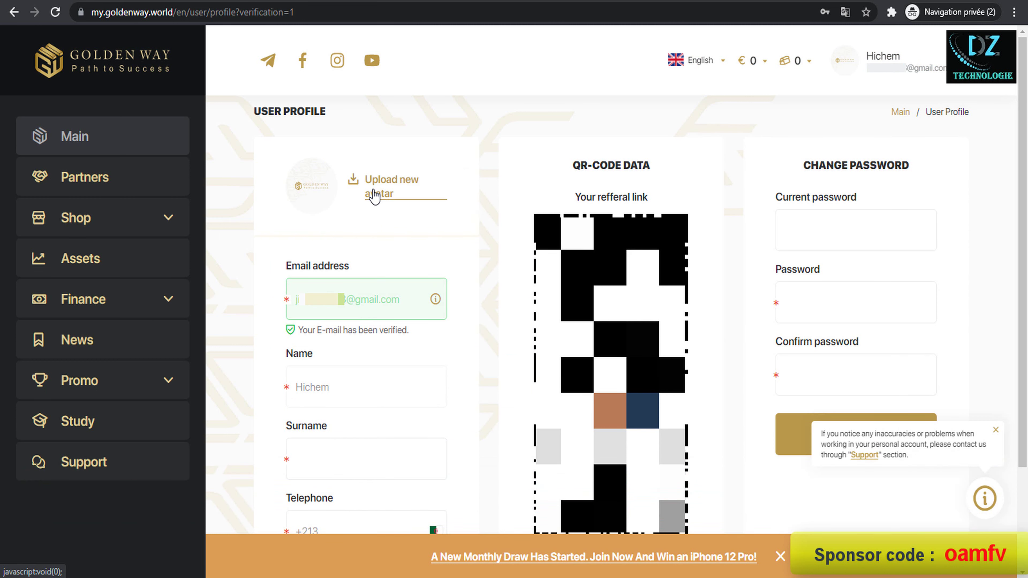
pyautogui.click(375, 196)
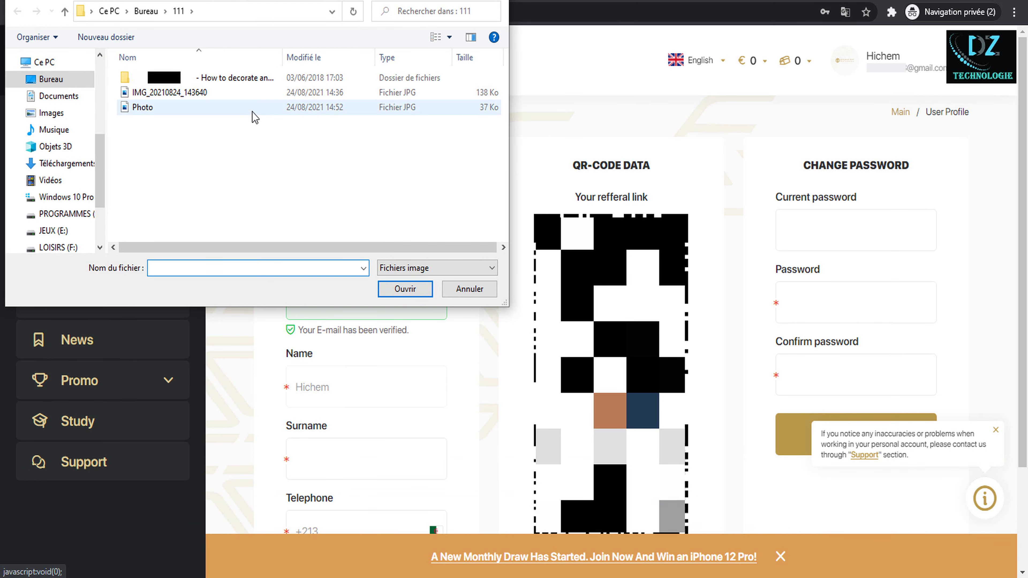
pyautogui.doubleClick(250, 109)
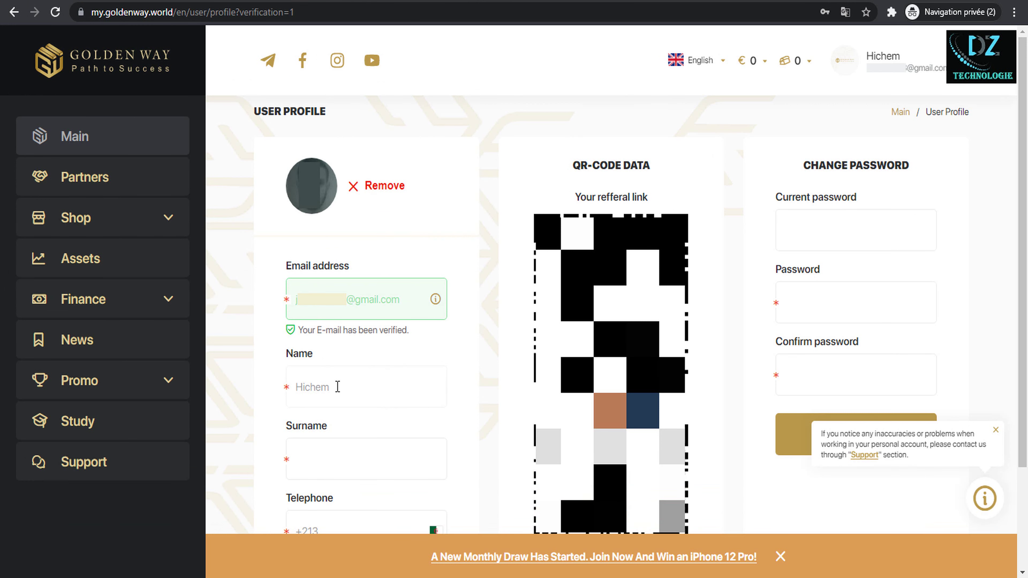
# Enter the surname and telephone number in the profile and save them.
pyautogui.click(339, 461)
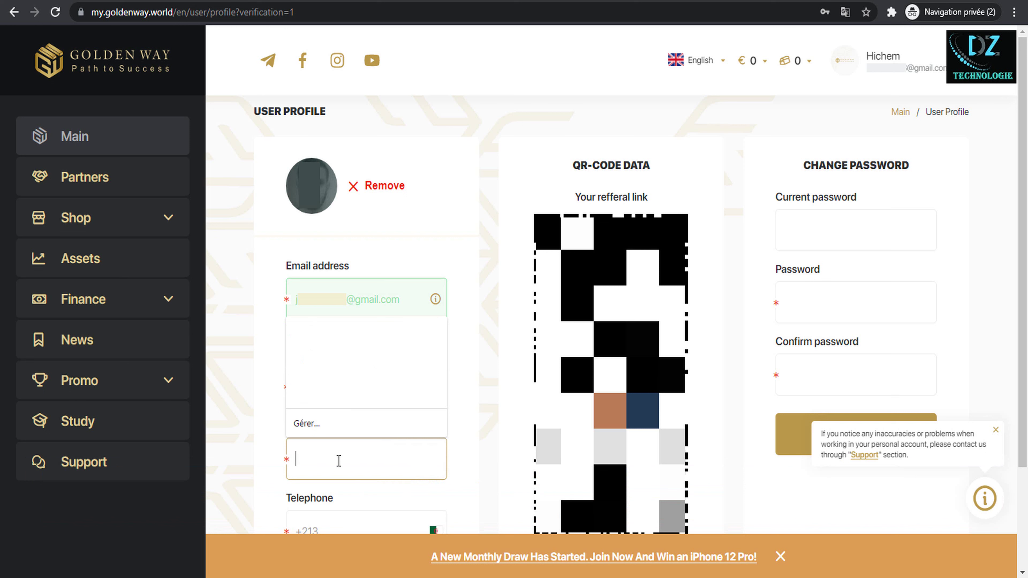
pyautogui.write('Mes')
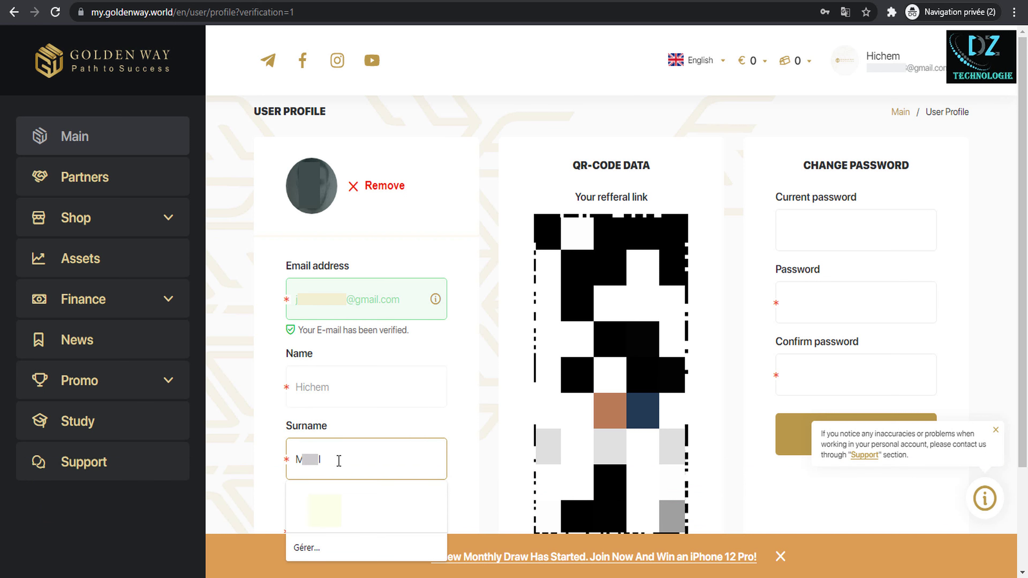
pyautogui.click(507, 490)
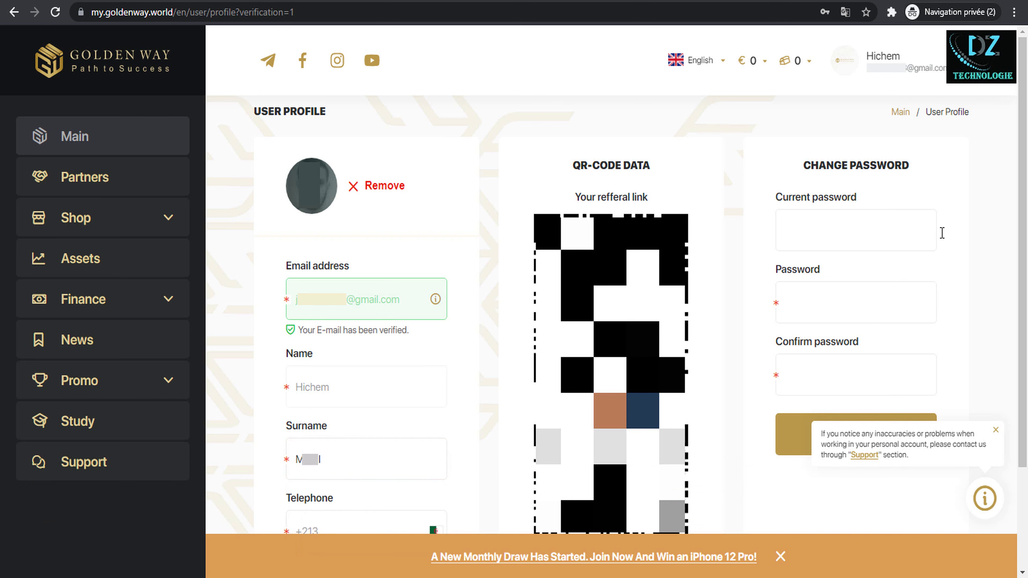
pyautogui.moveTo(1022, 210); pyautogui.dragTo(1023, 260)
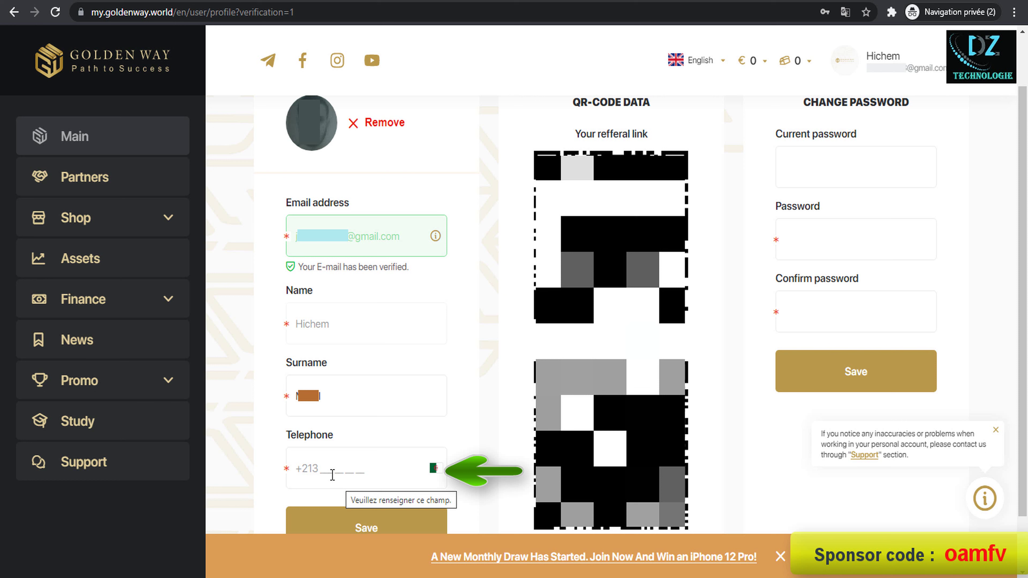
pyautogui.click(333, 475)
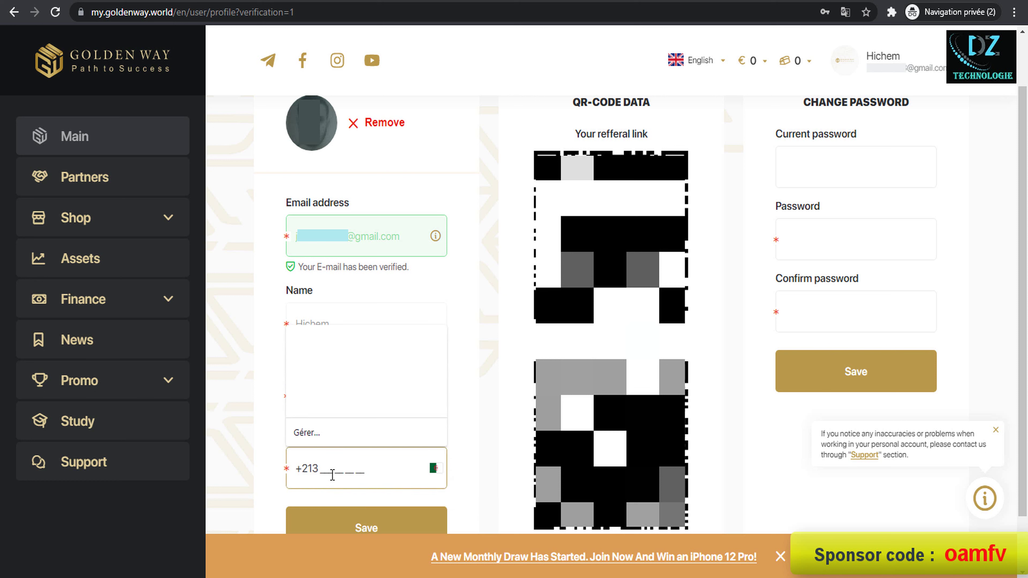
pyautogui.write('55')
pyautogui.write('2')
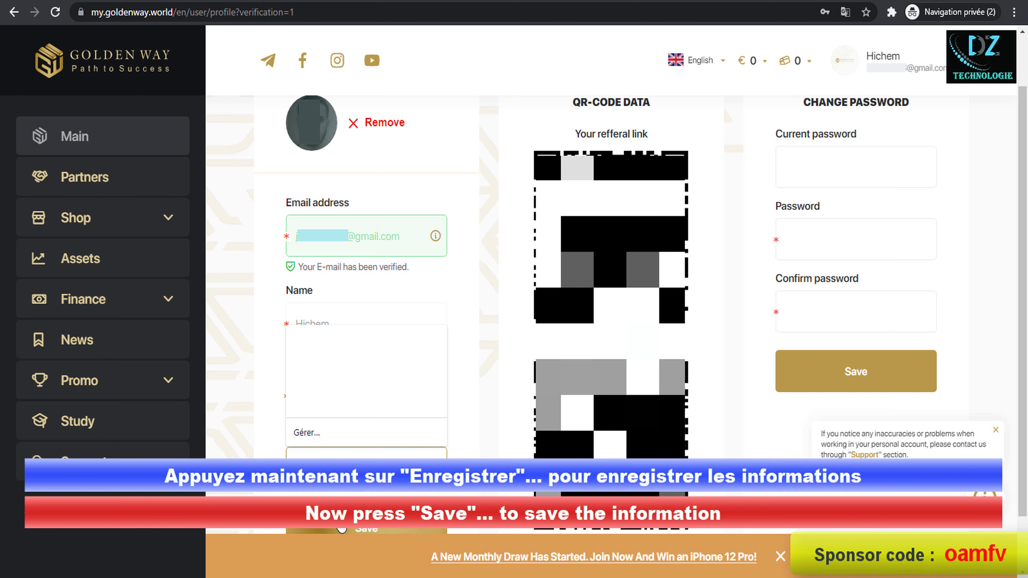
pyautogui.click(341, 526)
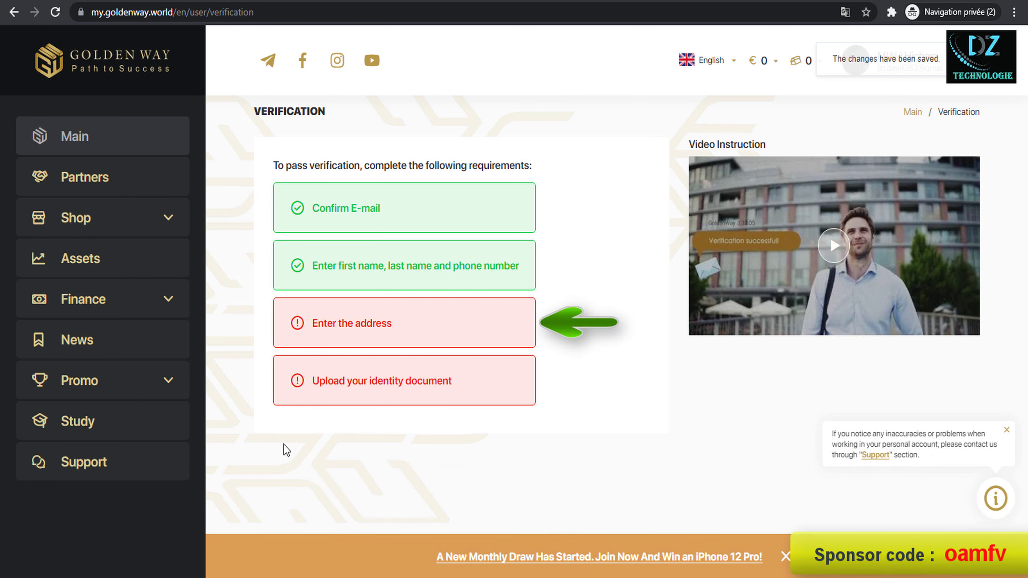
# Open the Create a New Address form from the Verification page and select its Name field.
pyautogui.click(328, 329)
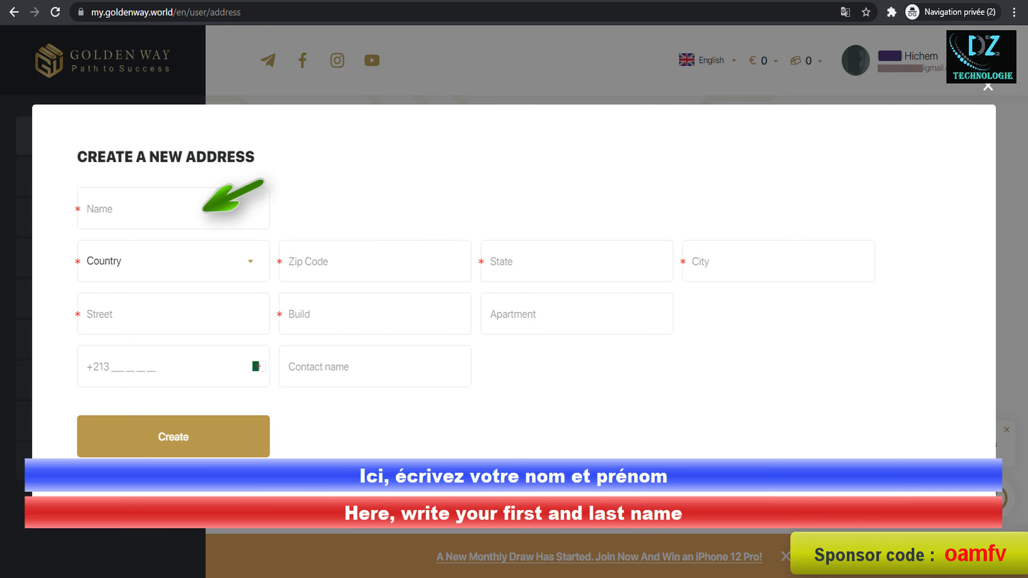
pyautogui.click(174, 209)
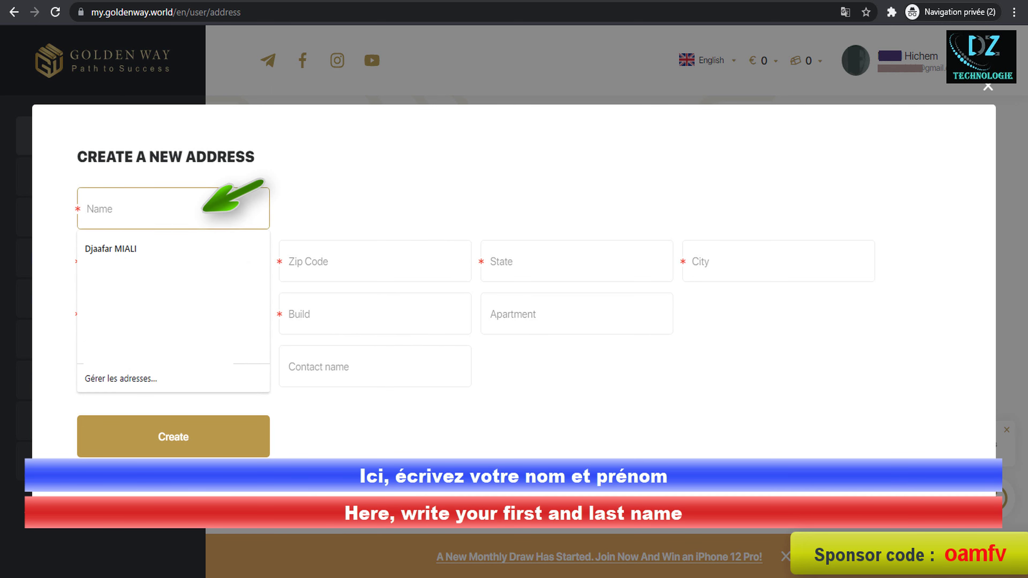
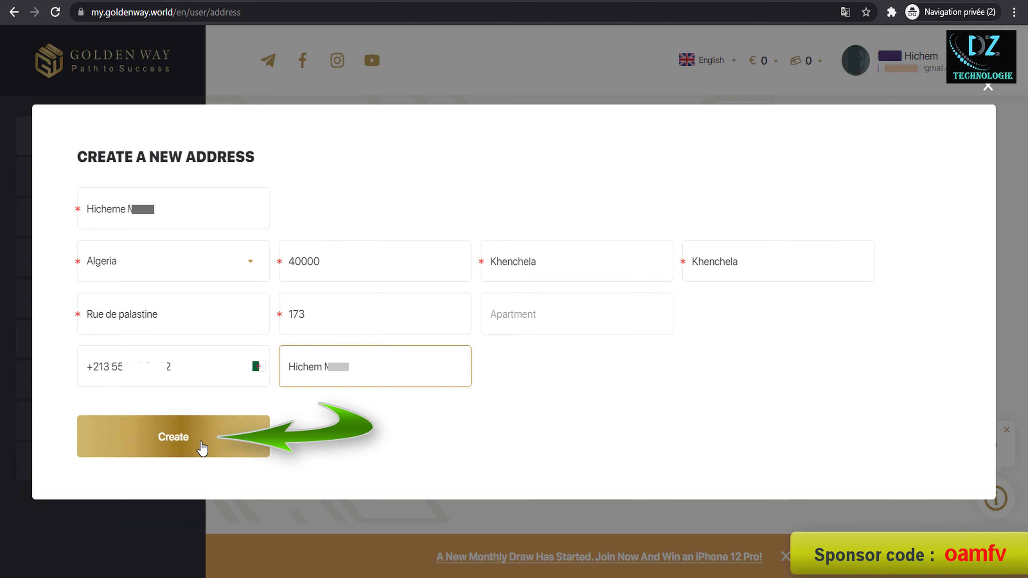
# Create the new delivery address so the address requirement is checked off.
pyautogui.click(202, 447)
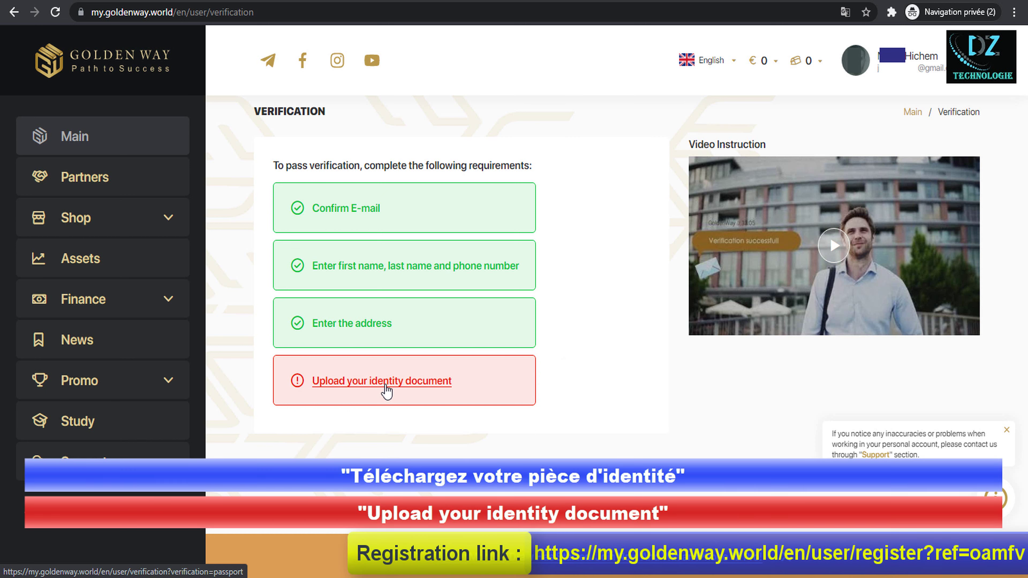
# Open the identity-document upload page and bring up the file picker.
pyautogui.click(387, 389)
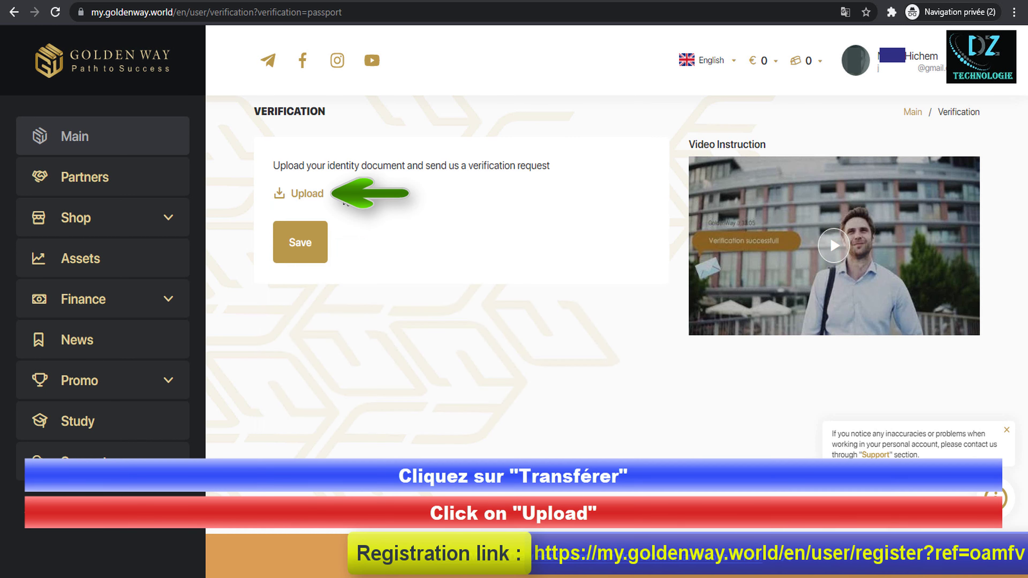
pyautogui.click(315, 201)
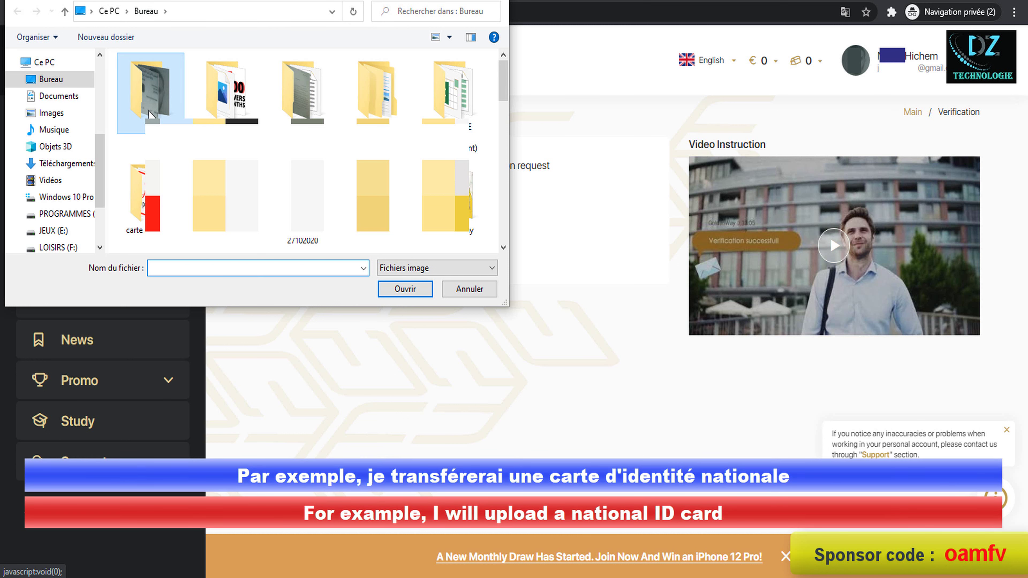
# Attach IMG_20210824_143640 from folder 111 as the identity document.
pyautogui.doubleClick(149, 91)
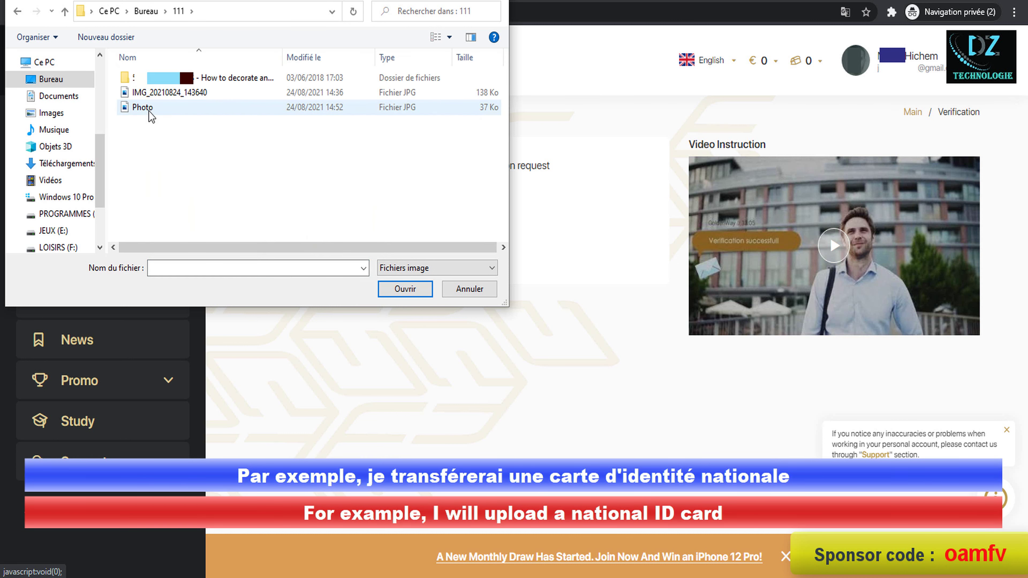
pyautogui.doubleClick(174, 97)
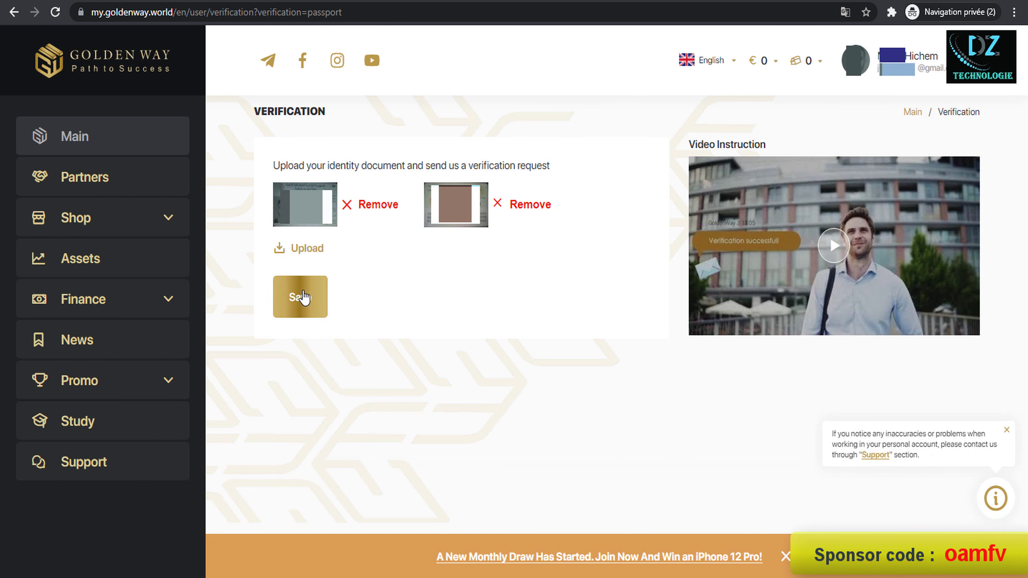
# Save the uploaded identity document images to complete all four requirements.
pyautogui.click(302, 297)
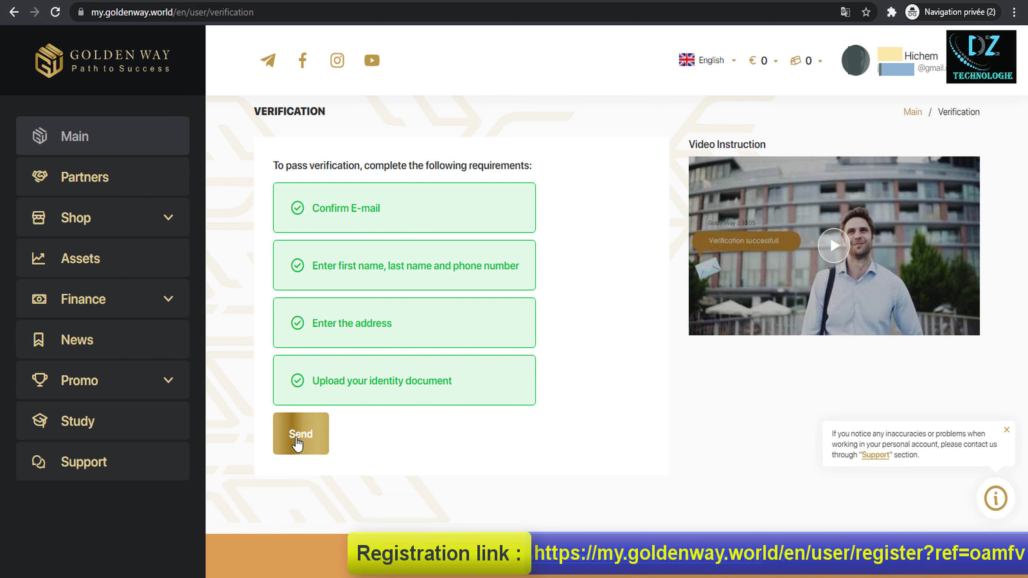
# Send the completed verification request for review.
pyautogui.click(298, 442)
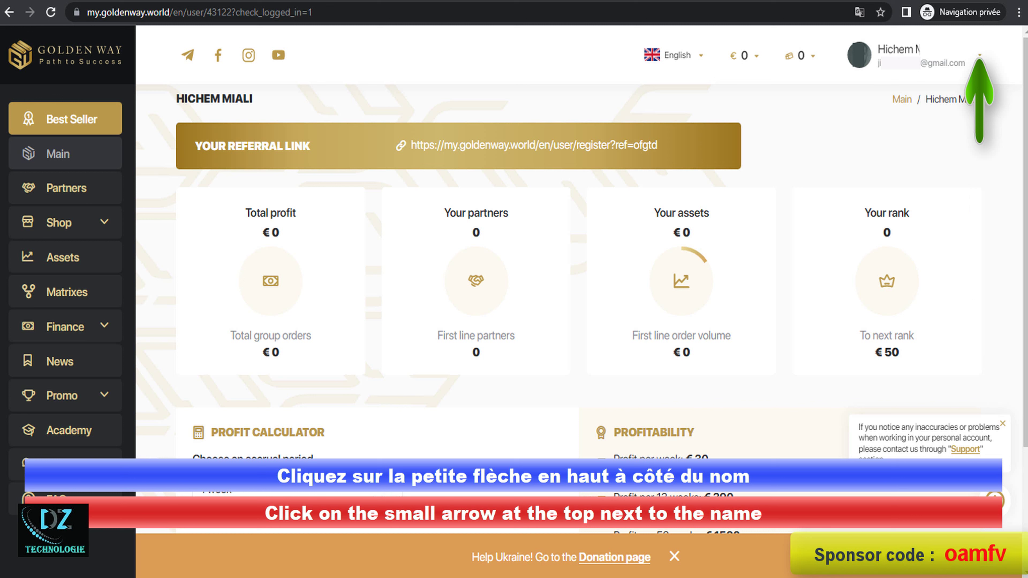
# Open the Verification page from the account menu at the top right.
pyautogui.click(979, 56)
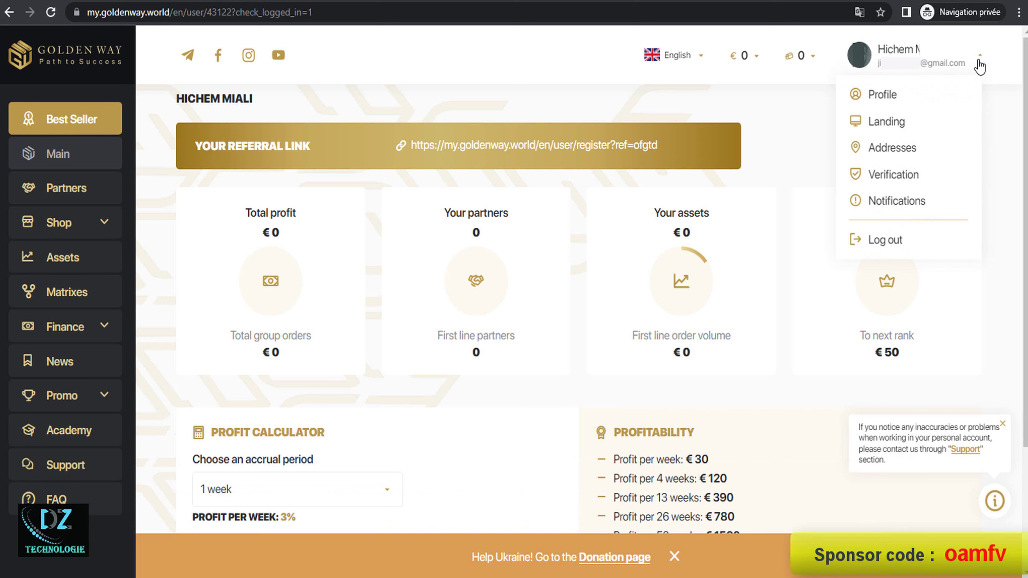
pyautogui.click(911, 179)
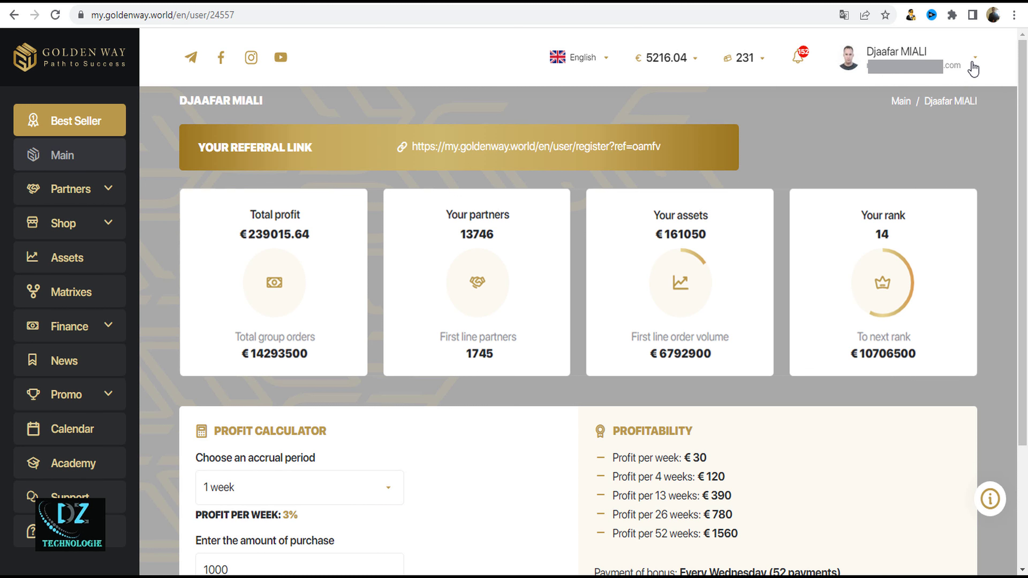
# Open the user profile and enter the current password, leaving both new-password fields blank.
pyautogui.click(972, 64)
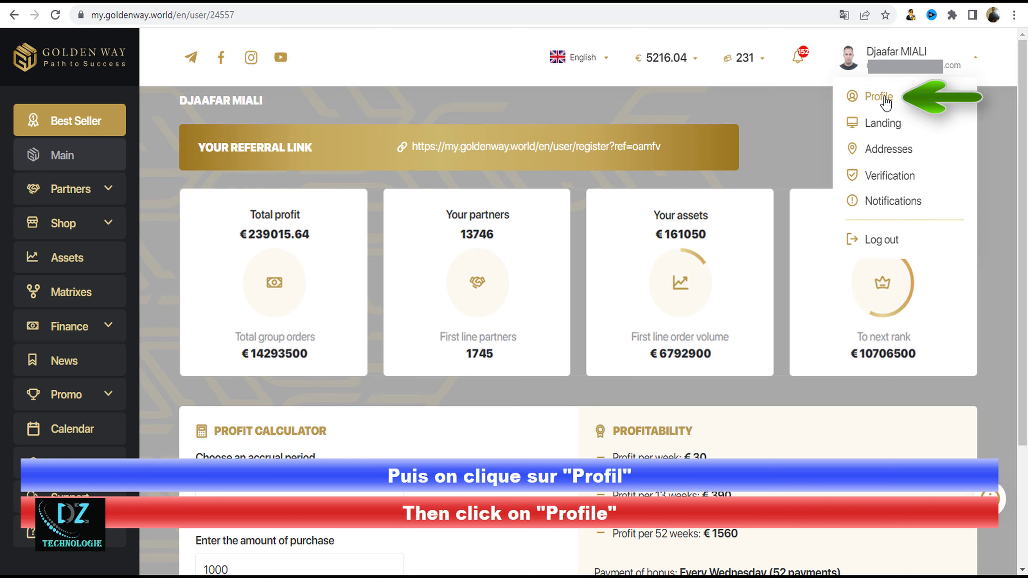
pyautogui.click(882, 101)
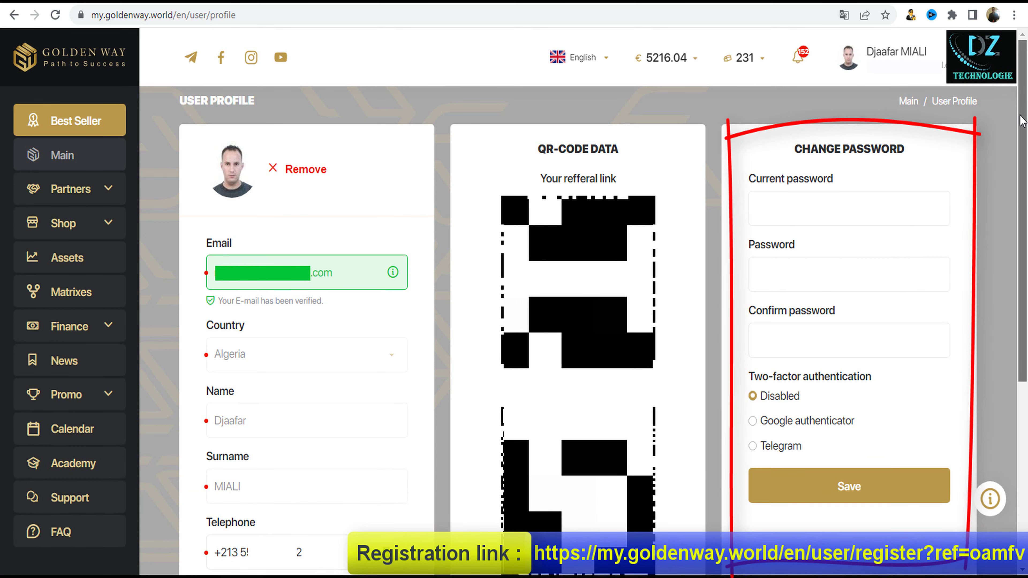
pyautogui.scroll(-1, 1021, 120)
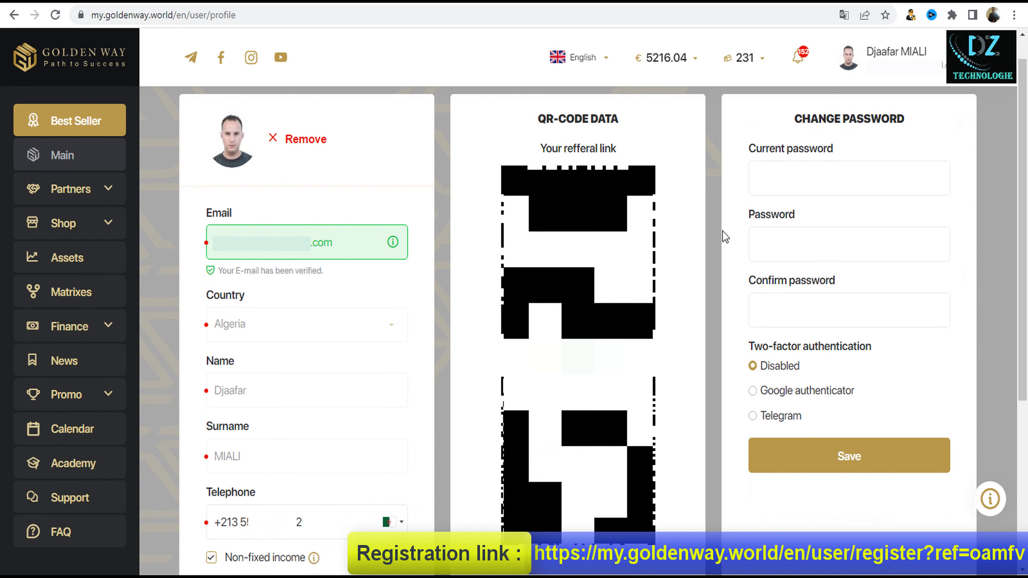
pyautogui.click(777, 170)
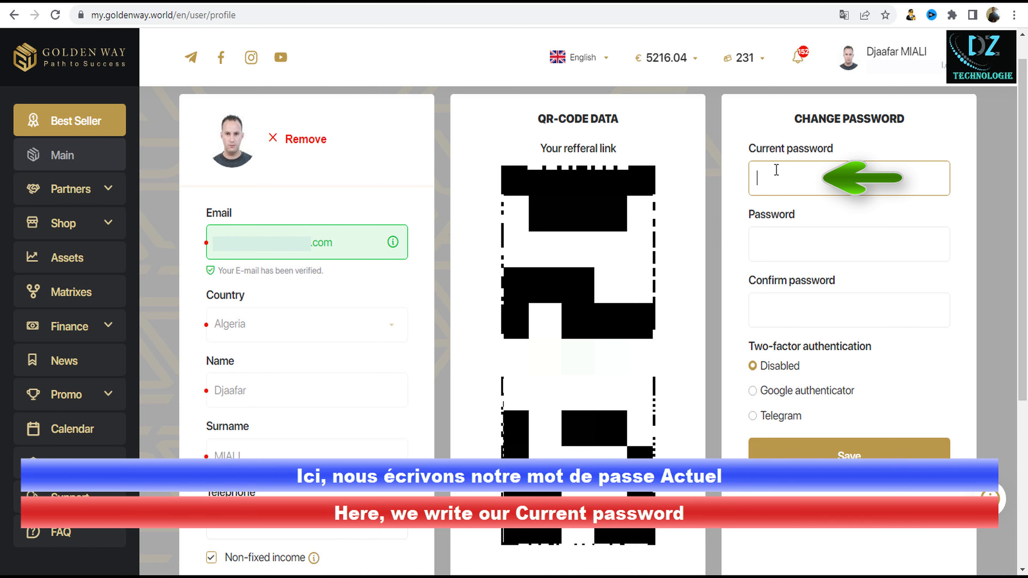
pyautogui.write('•••••••••••')
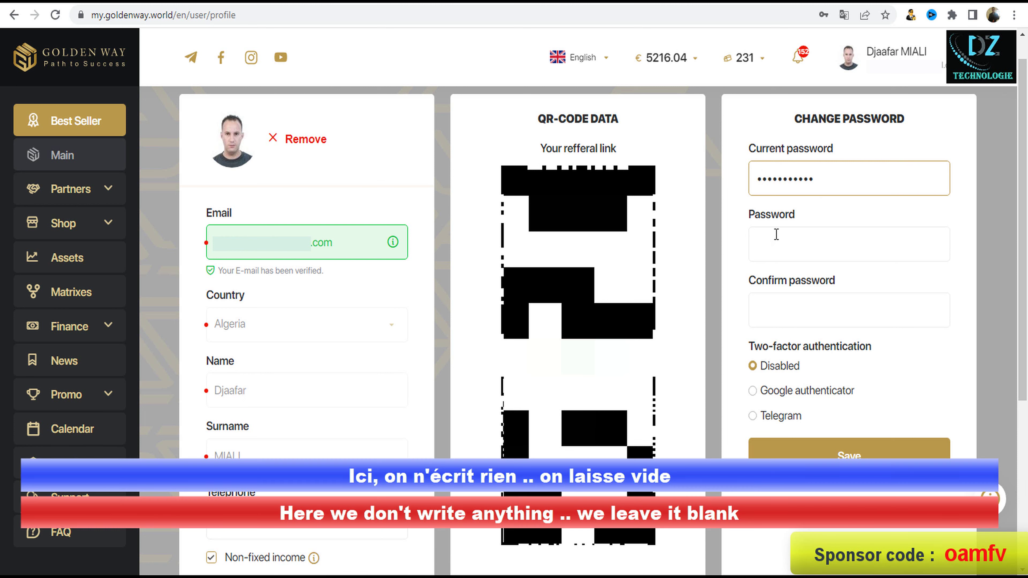
pyautogui.click(776, 234)
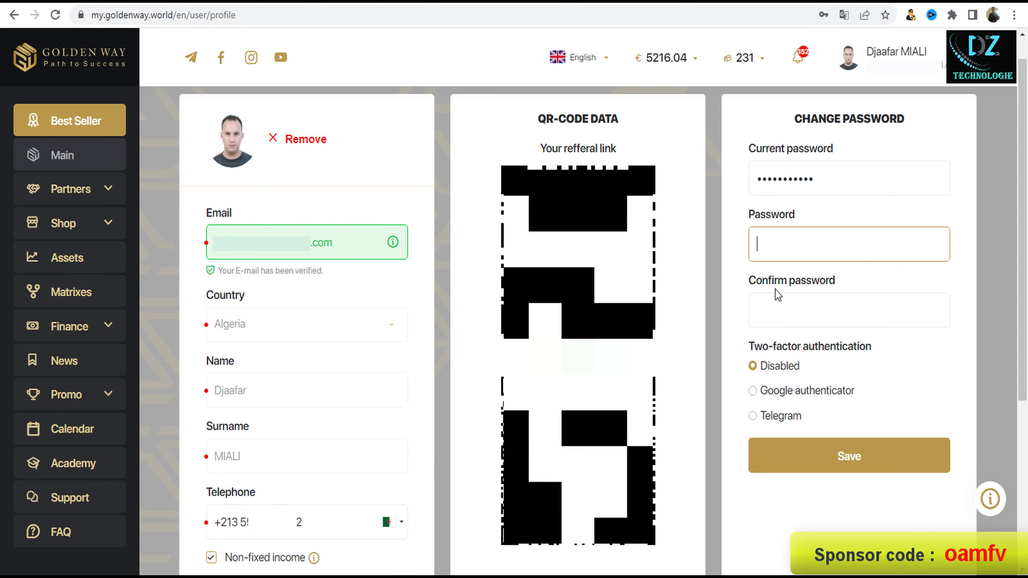
pyautogui.click(776, 300)
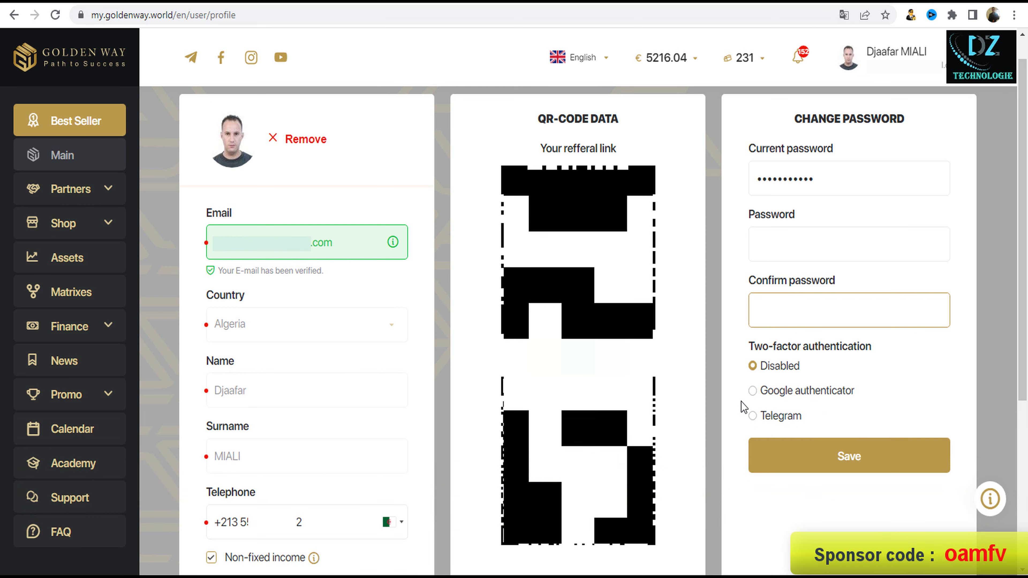
# Choose Google Authenticator for two-factor authentication and scroll to its setup QR code.
pyautogui.click(753, 391)
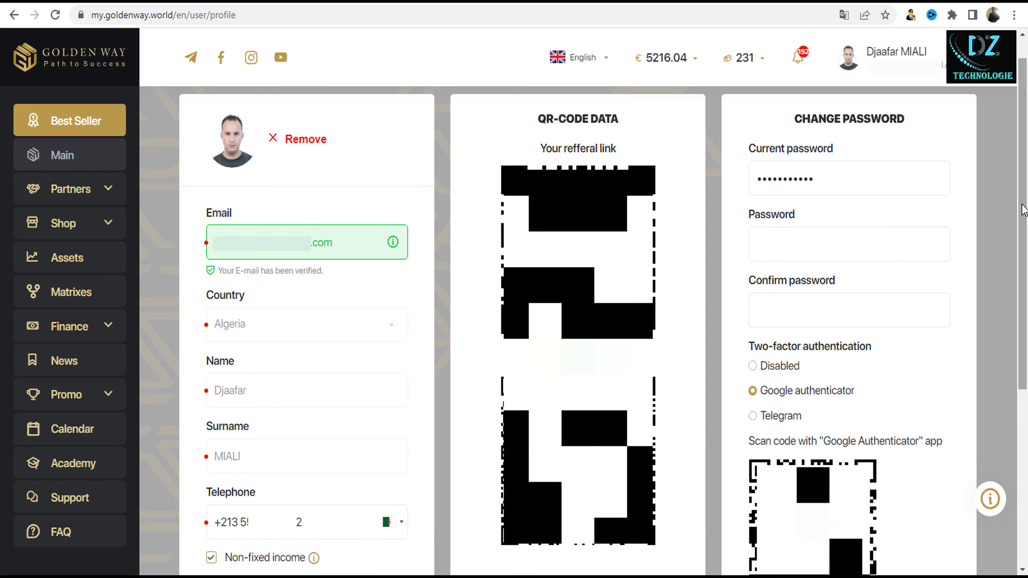
pyautogui.moveTo(1019, 216); pyautogui.dragTo(1027, 375)
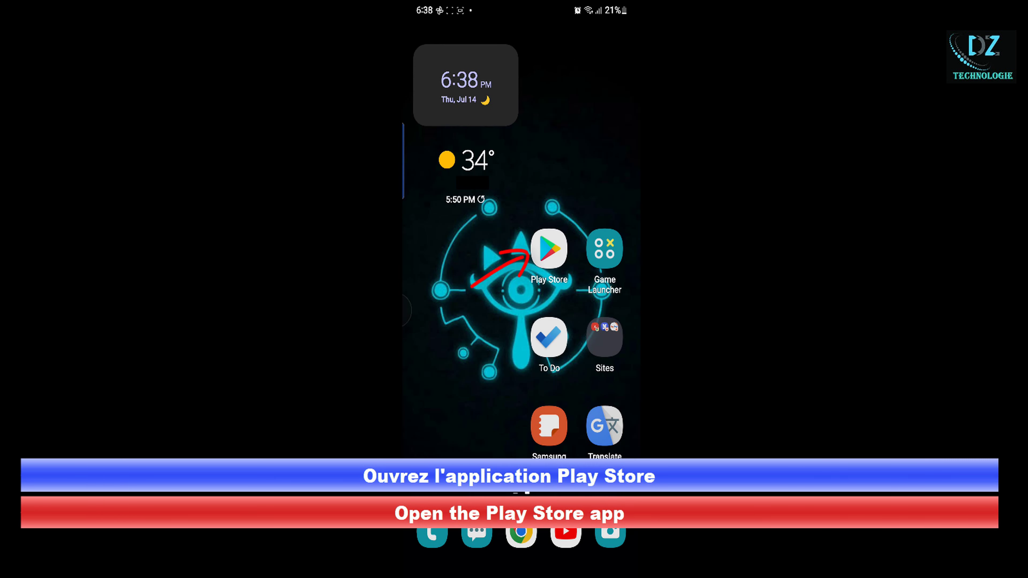
# Install Google Authenticator from the Play Store, then go home and open the app drawer.
pyautogui.click(549, 249)
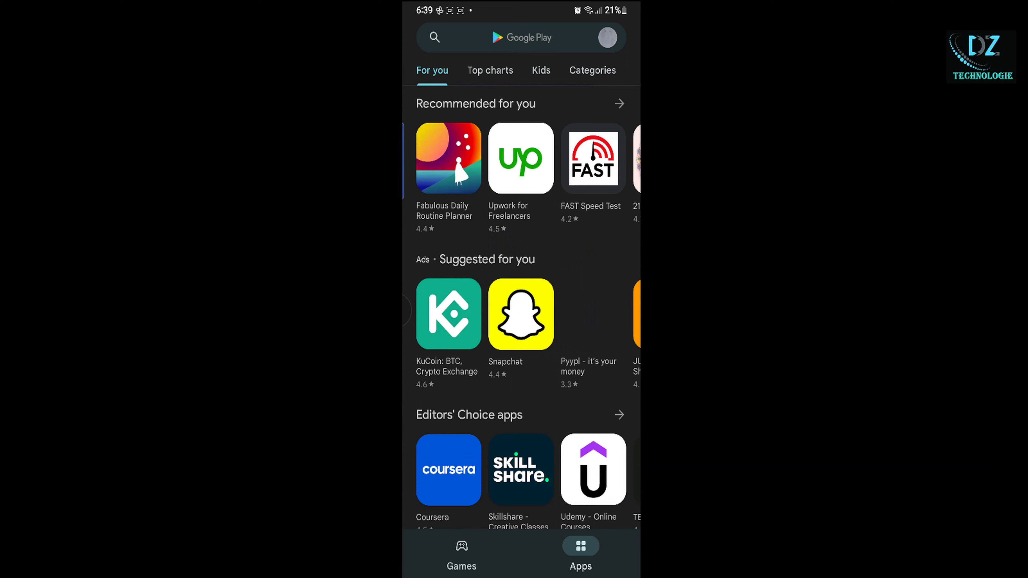
pyautogui.click(521, 37)
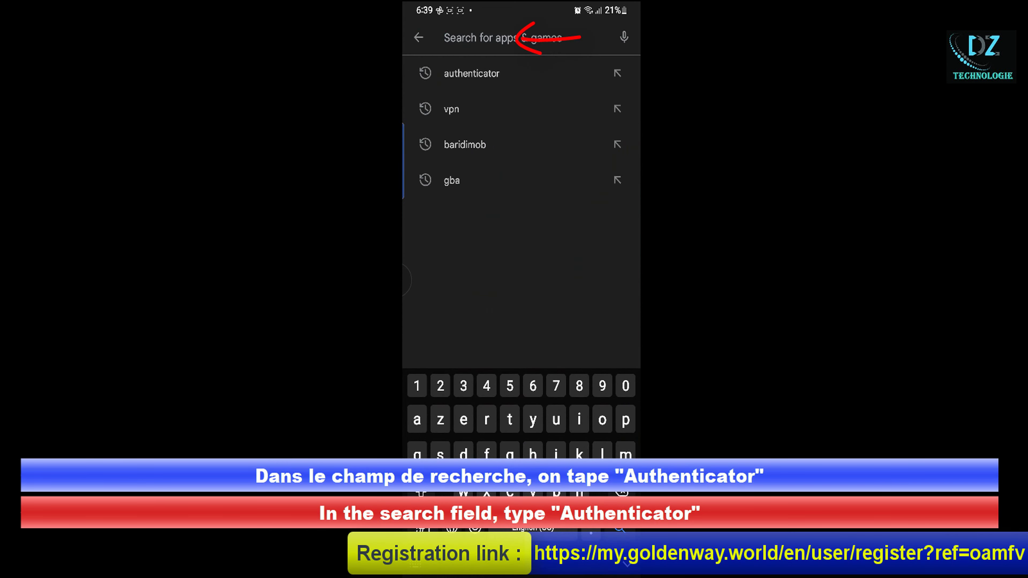
pyautogui.write('au')
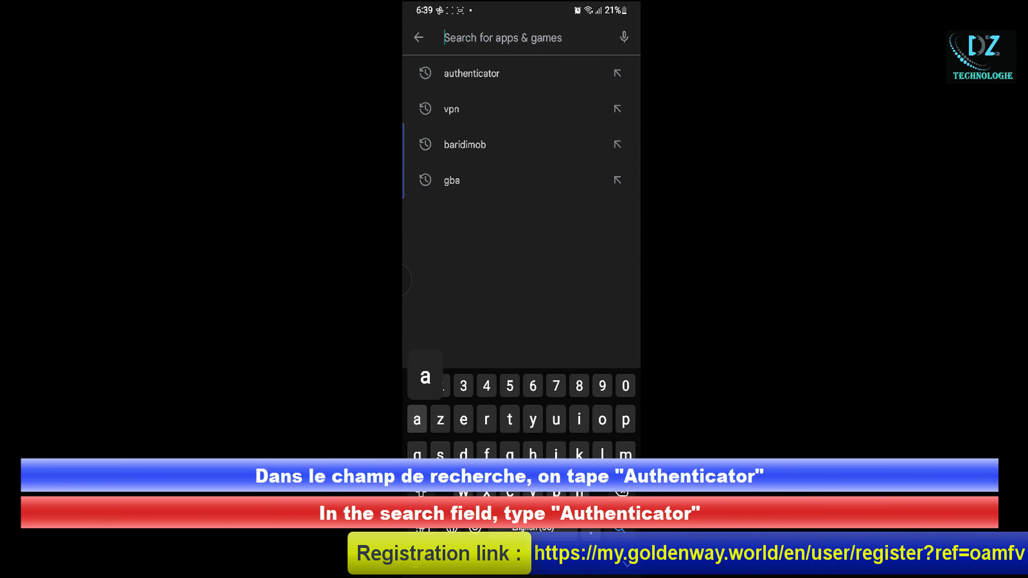
pyautogui.click(472, 74)
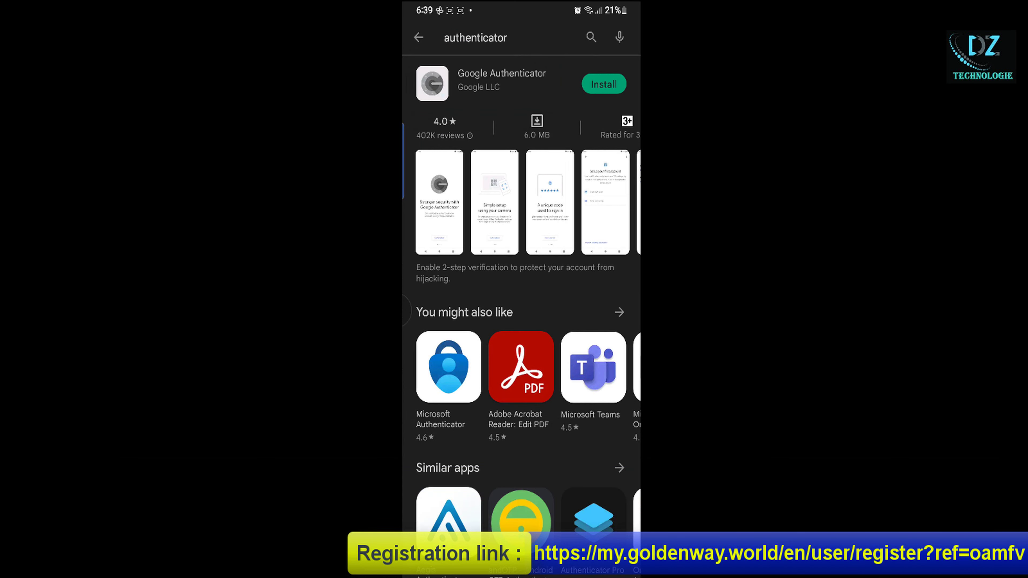
pyautogui.click(603, 84)
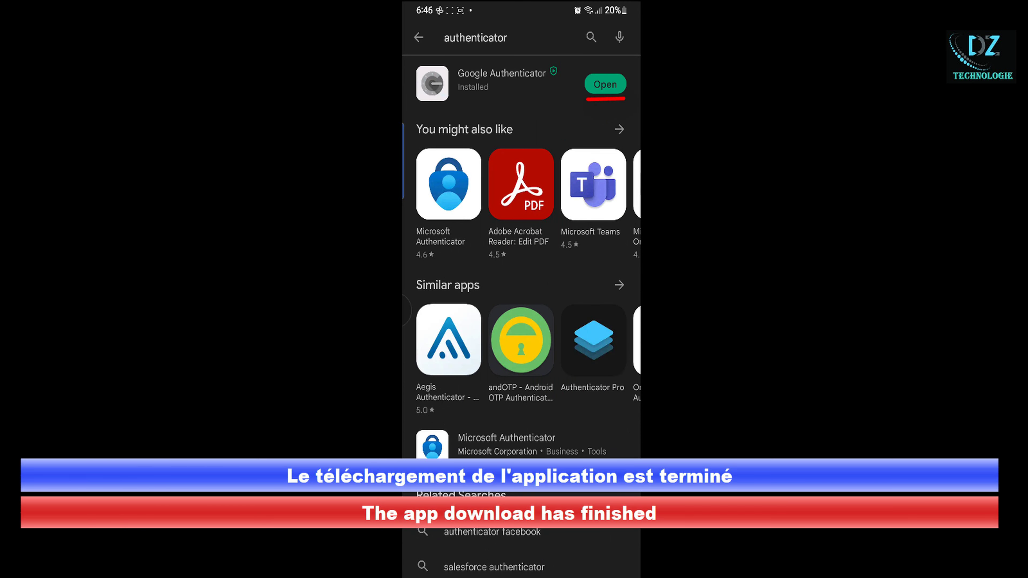
pyautogui.scroll(-5, 521, 324)
pyautogui.press('super')
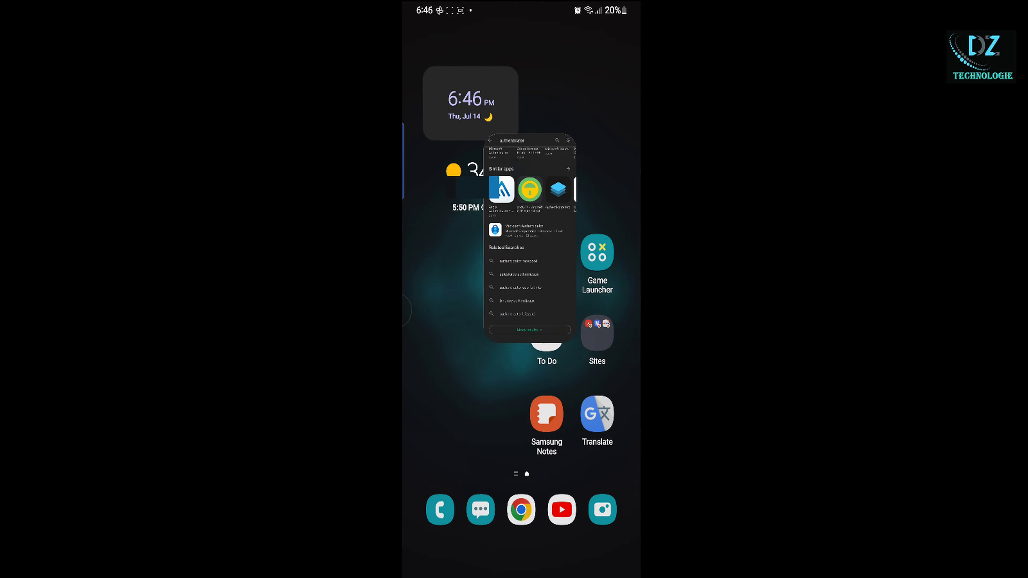
pyautogui.moveTo(521, 445); pyautogui.dragTo(521, 202)
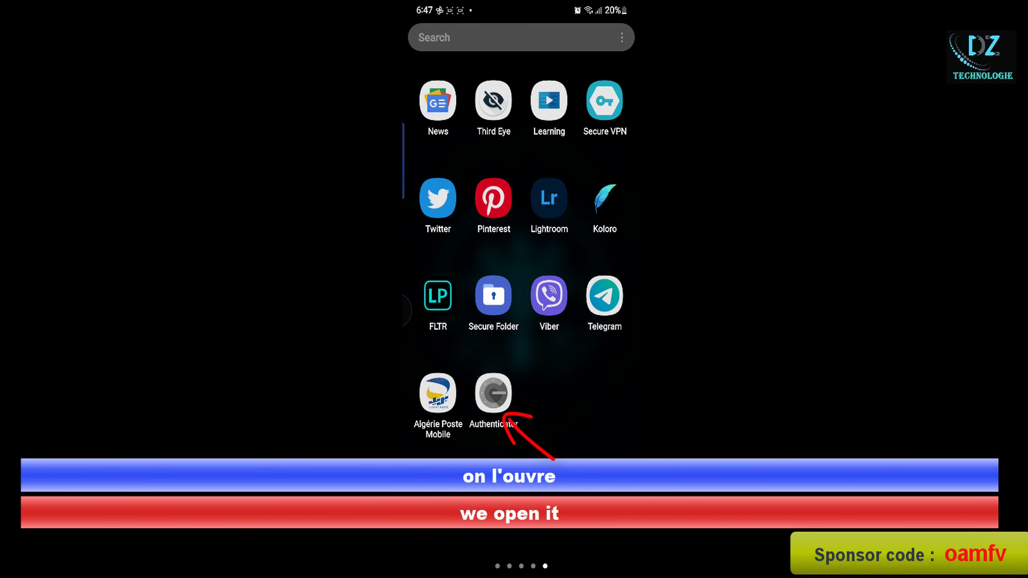
# Add the my.goldenway.world account to Google Authenticator by scanning the profile's QR code.
pyautogui.click(493, 393)
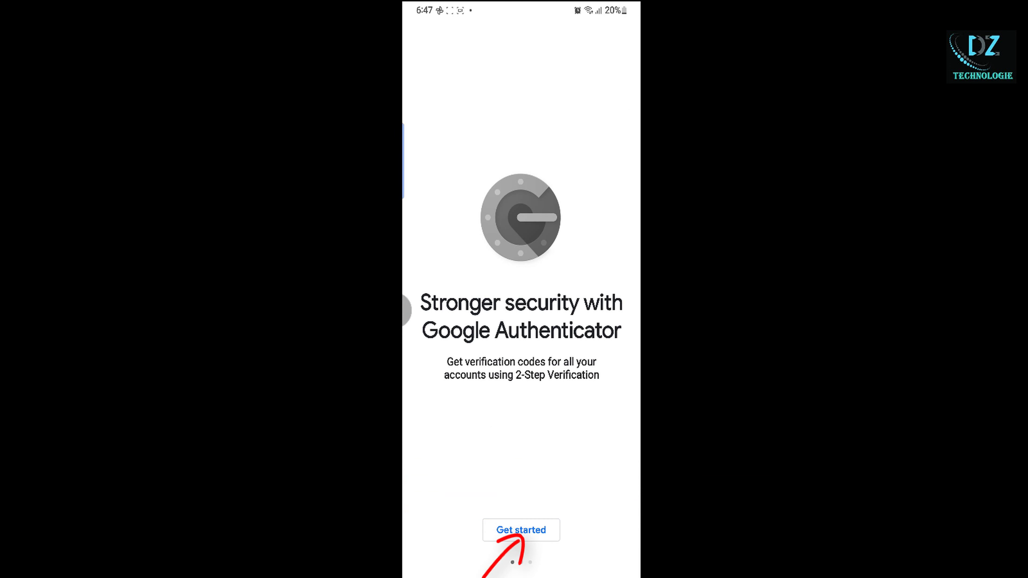
pyautogui.click(521, 530)
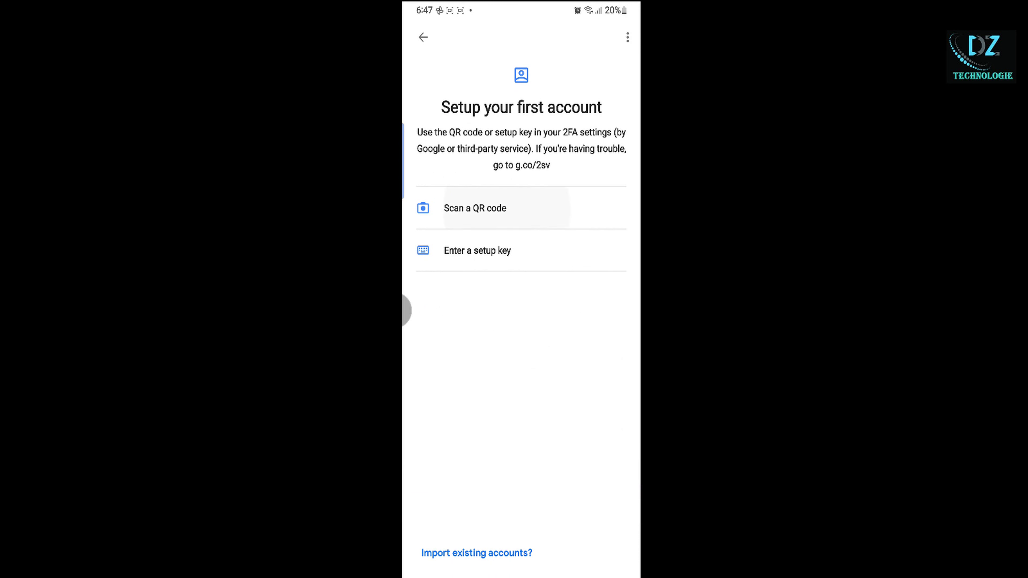
pyautogui.click(474, 208)
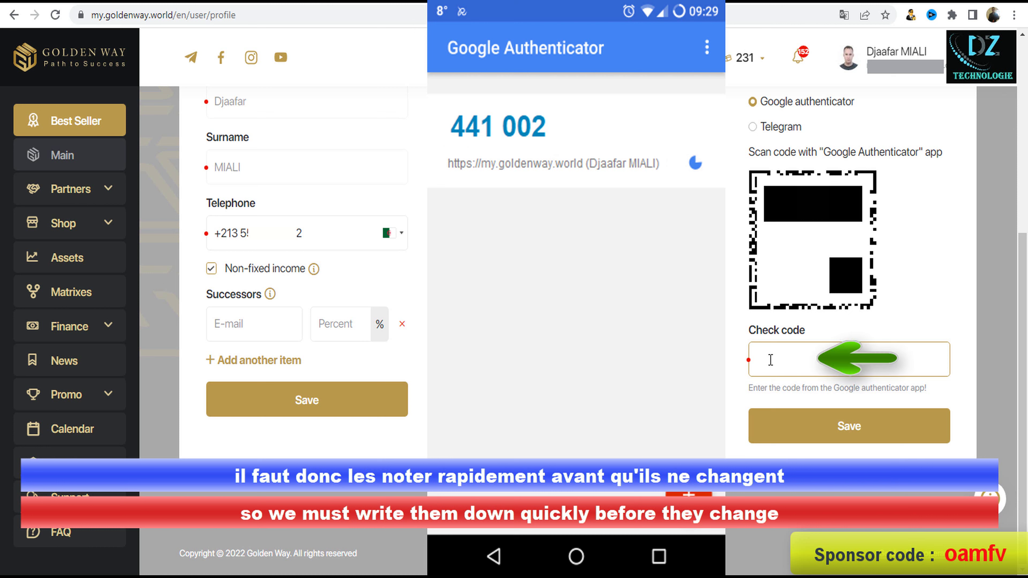
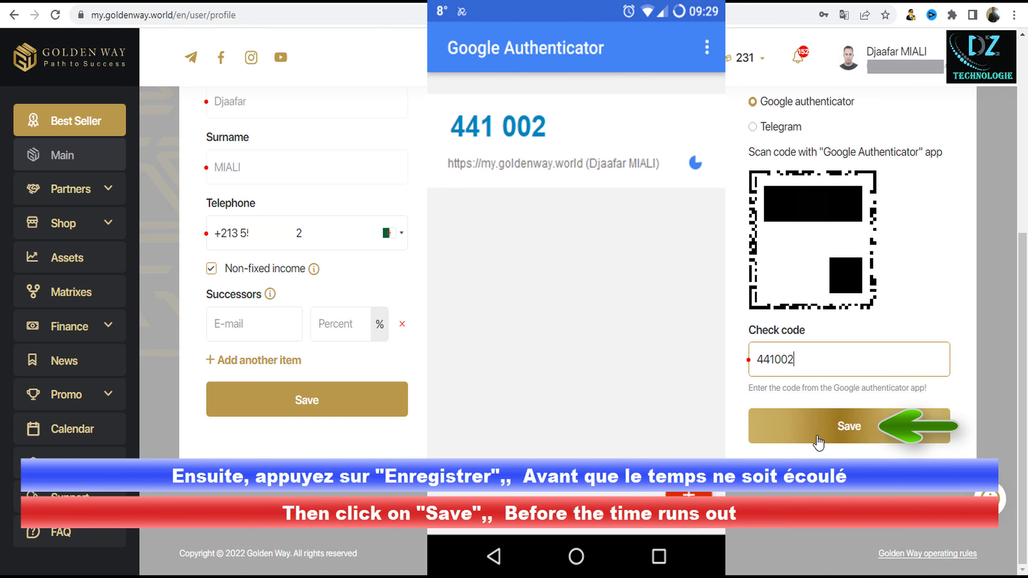
# Enter the current Authenticator code in Check code and save Google Authenticator as the two-factor method.
pyautogui.click(818, 439)
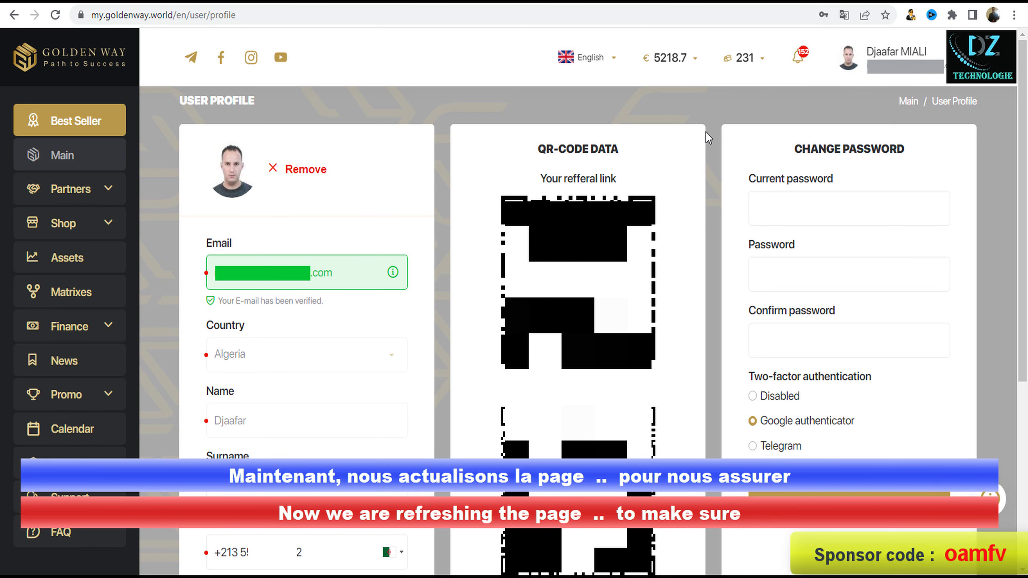
pyautogui.press('F5')
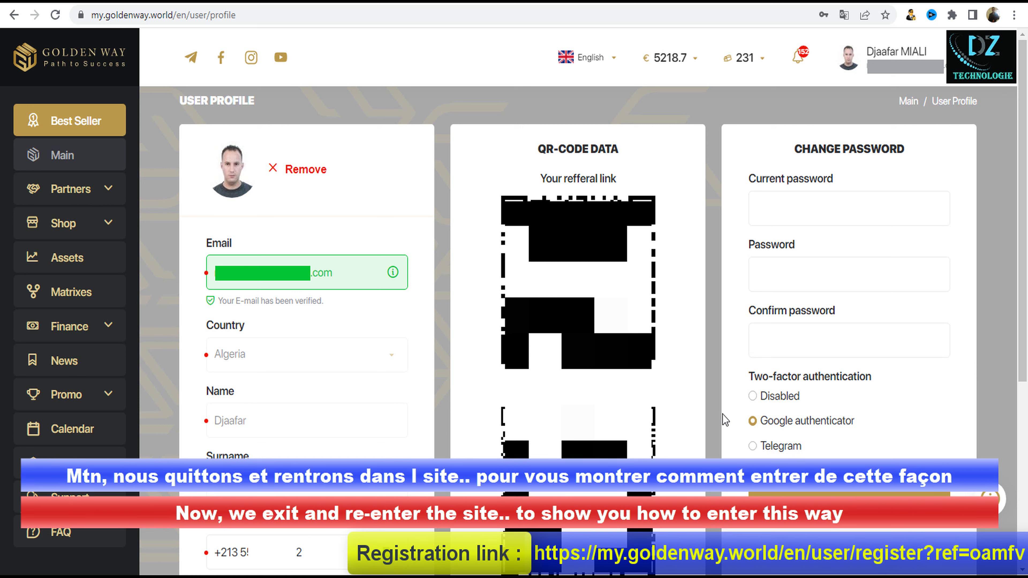
# Log out, then sign back in with the saved email, the account password and the robot check.
pyautogui.click(969, 58)
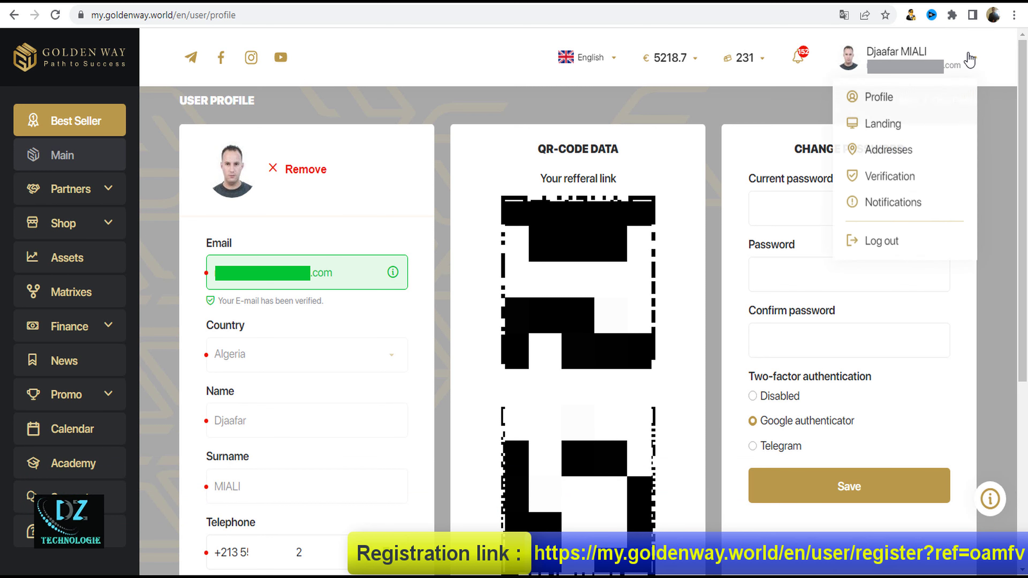
pyautogui.click(874, 241)
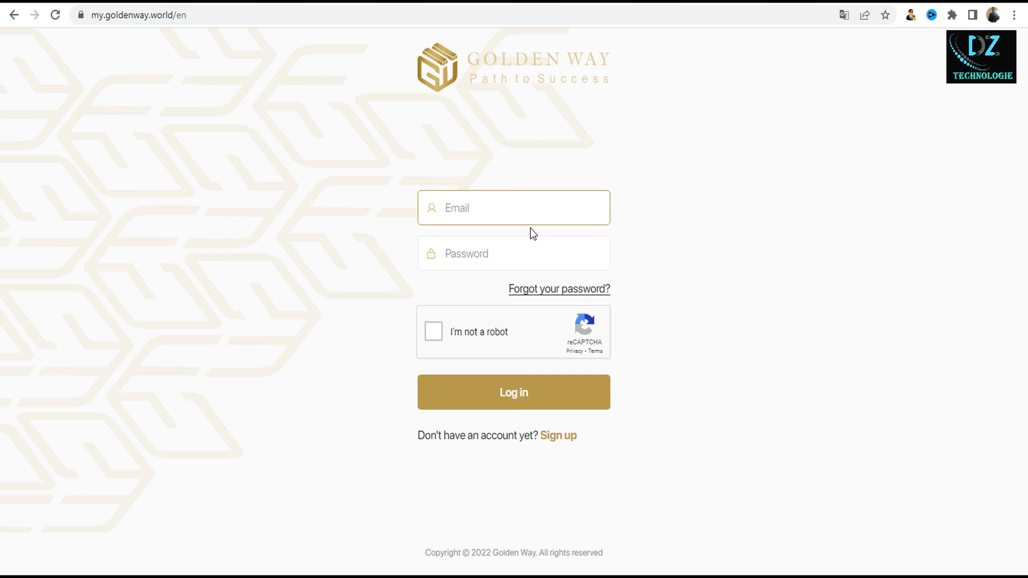
pyautogui.click(528, 221)
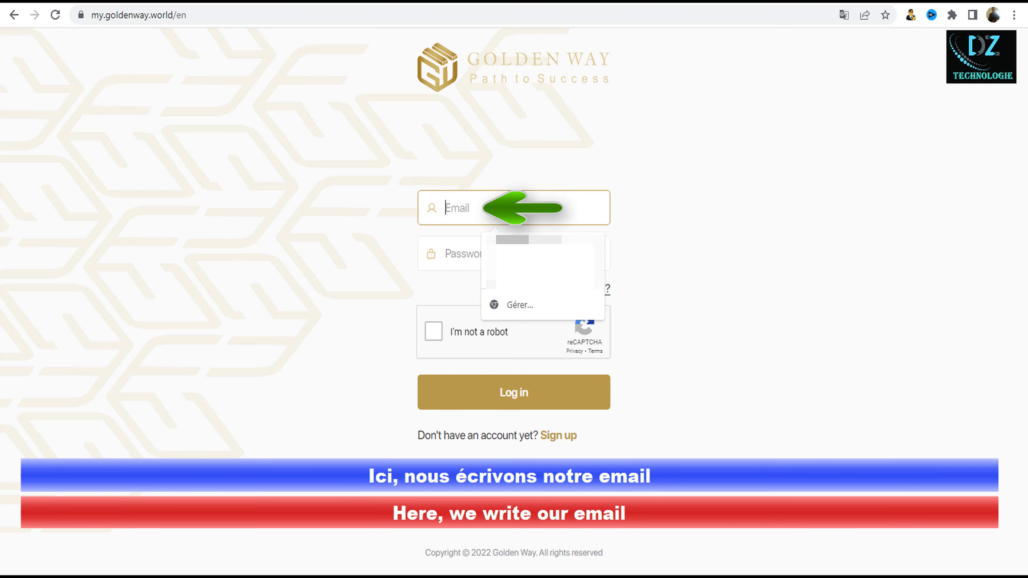
pyautogui.click(523, 243)
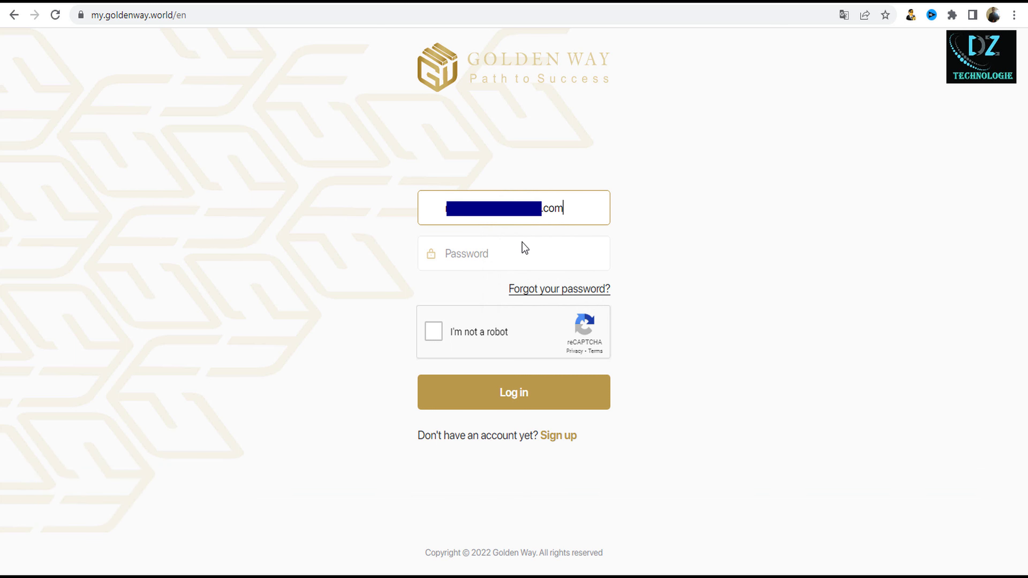
pyautogui.click(514, 252)
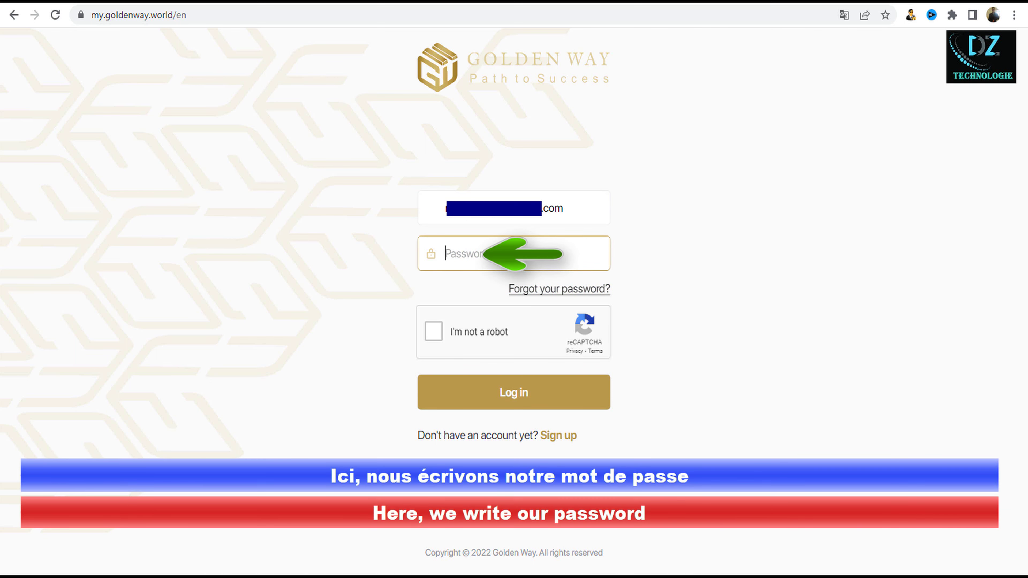
pyautogui.write('•••')
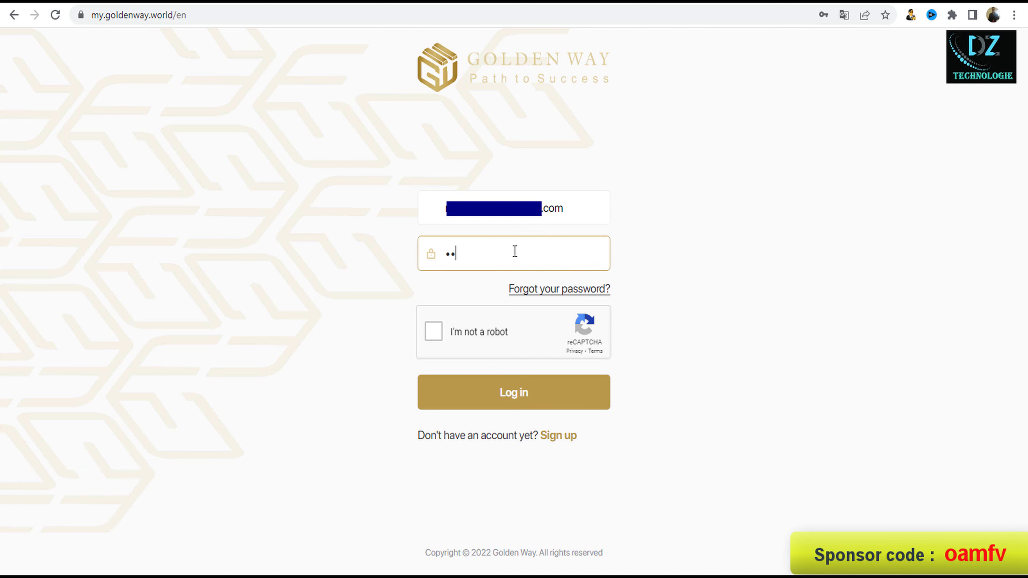
pyautogui.write('•••••••••')
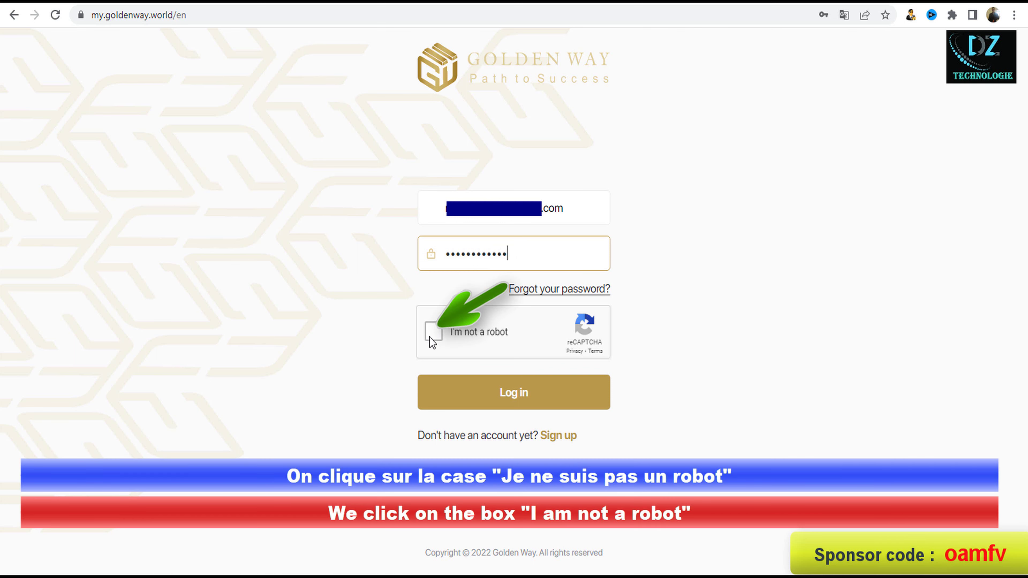
pyautogui.click(433, 337)
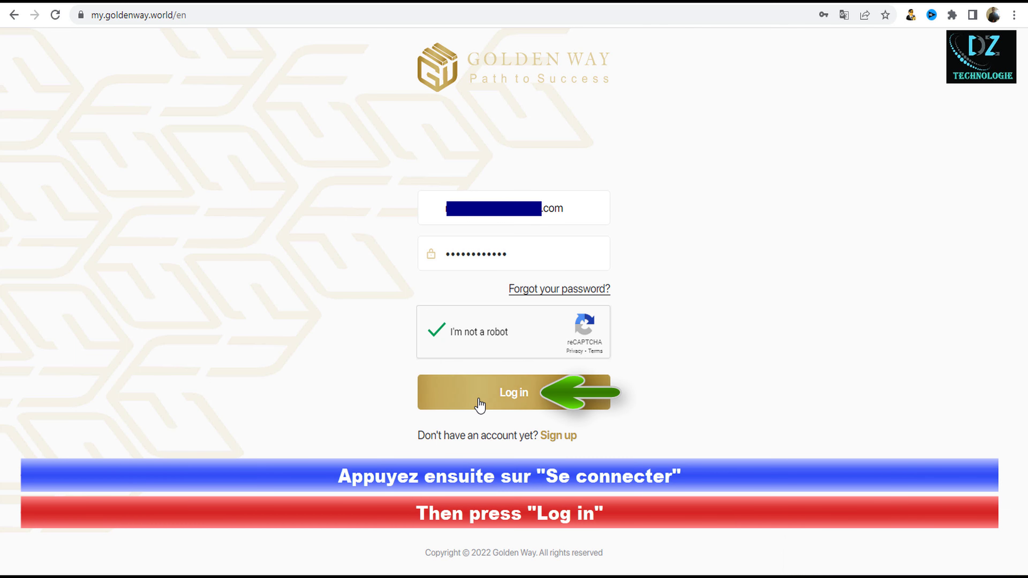
pyautogui.click(480, 405)
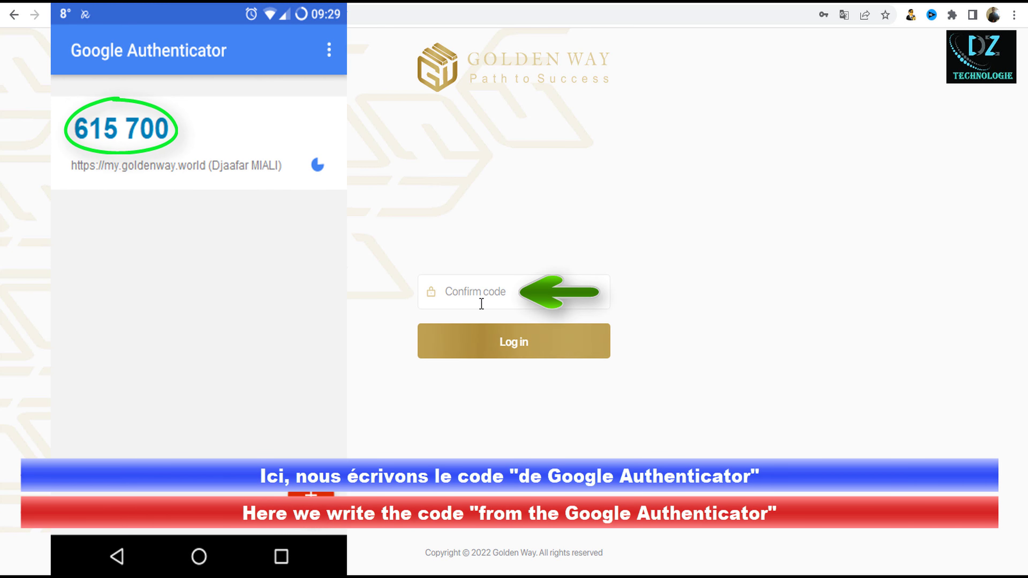
# Enter the current six-digit Authenticator code in the Confirm code field and log in.
pyautogui.click(476, 293)
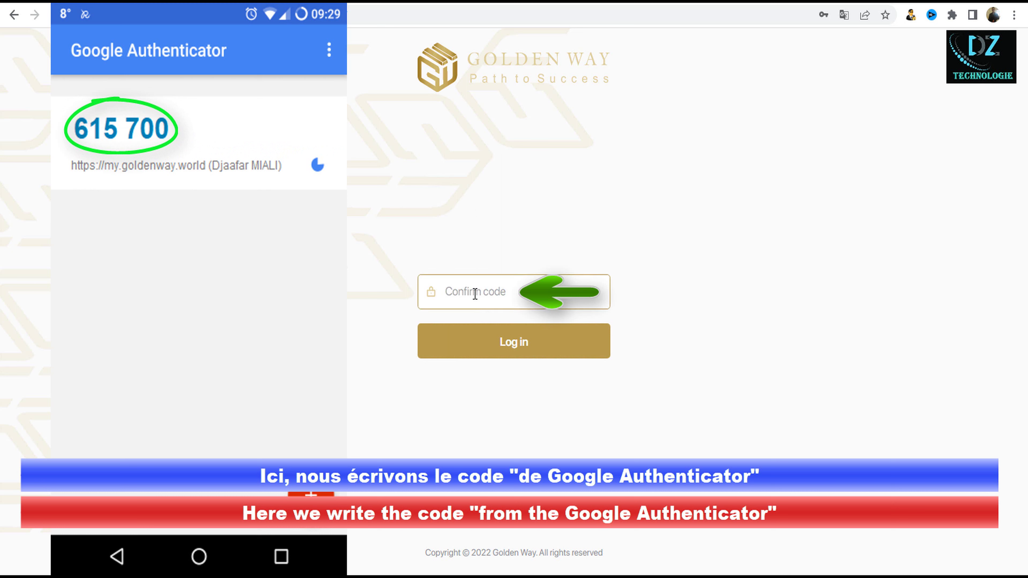
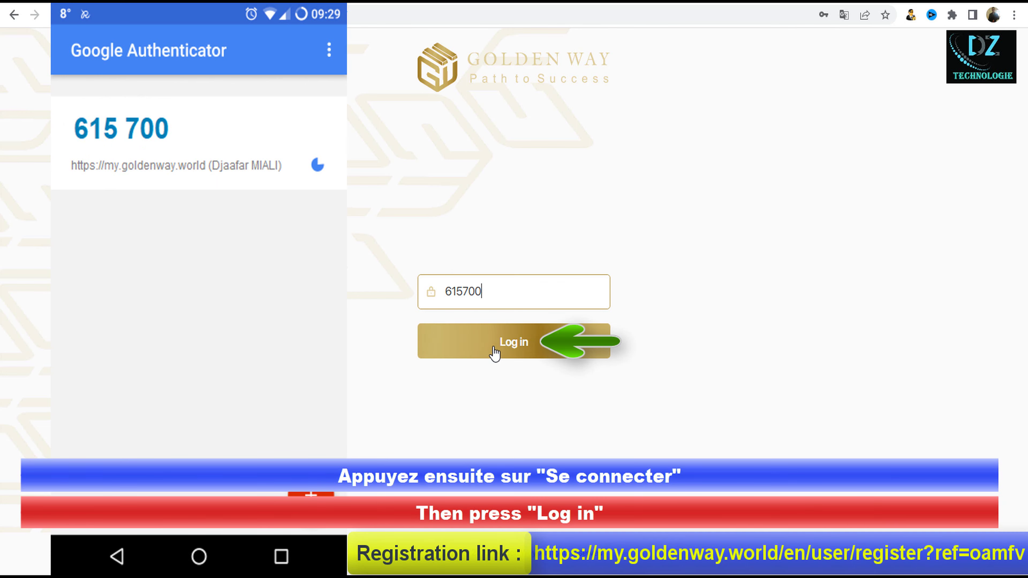
pyautogui.click(495, 348)
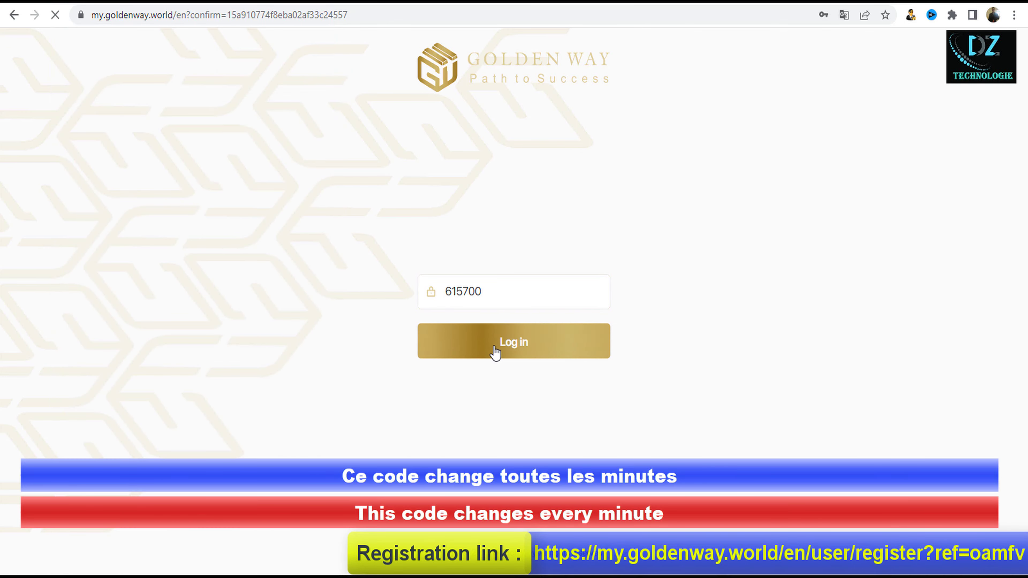